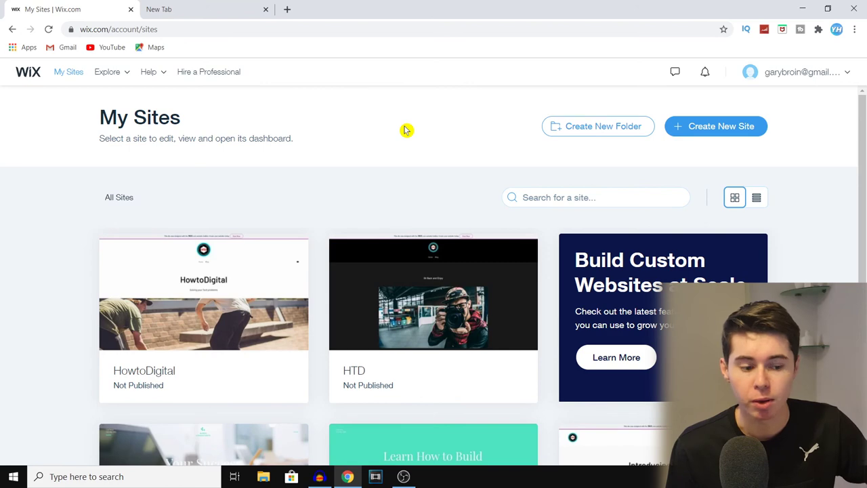
# Step: Create a new site of the Blog type and choose to build it in the Editor from a template
pyautogui.click(713, 131)
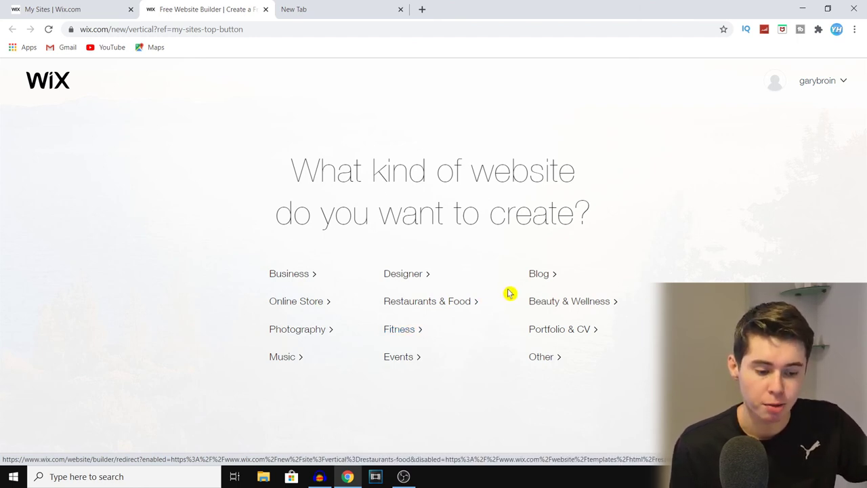
pyautogui.click(540, 274)
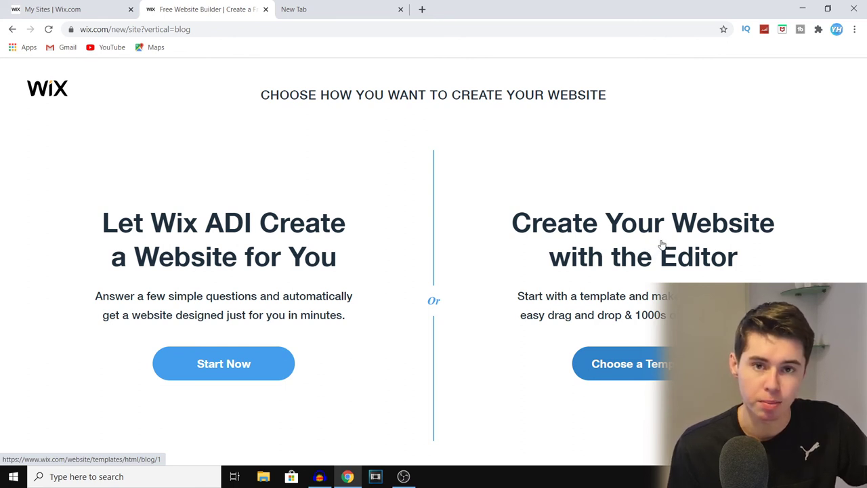
pyautogui.click(660, 366)
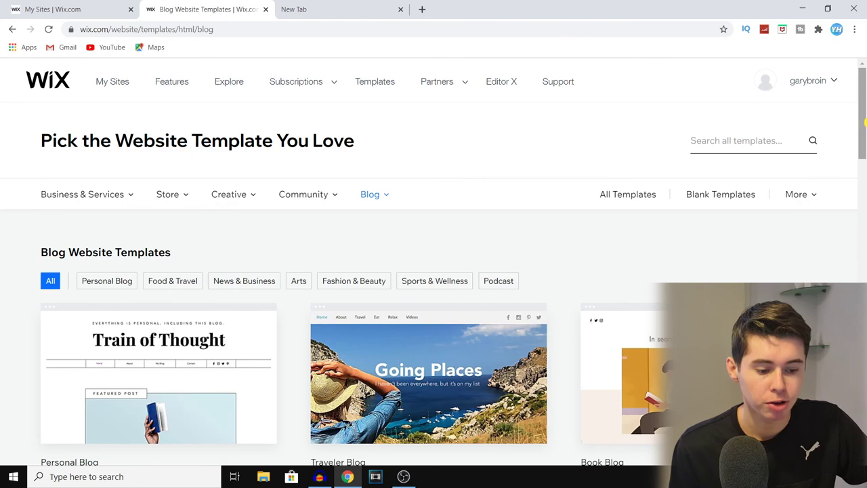
# Step: Look through the first page of blog website templates for a suitable design
pyautogui.scroll(-10, 433, 271)
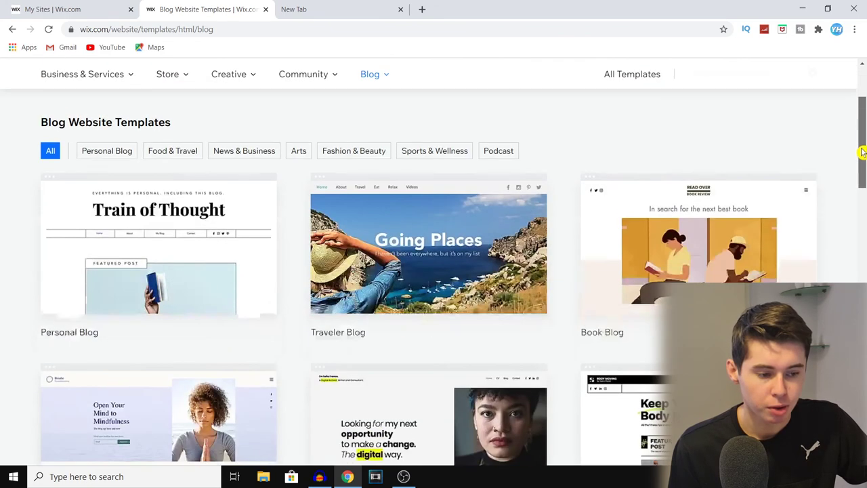
pyautogui.scroll(-2, 433, 271)
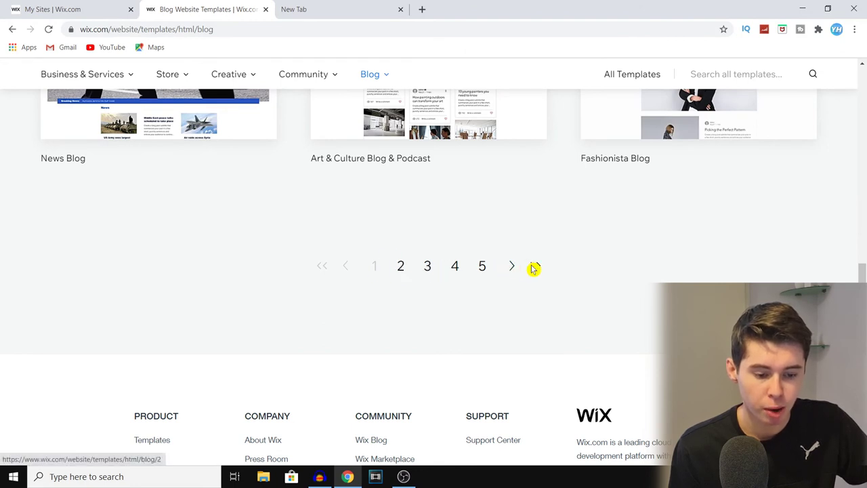
pyautogui.click(482, 268)
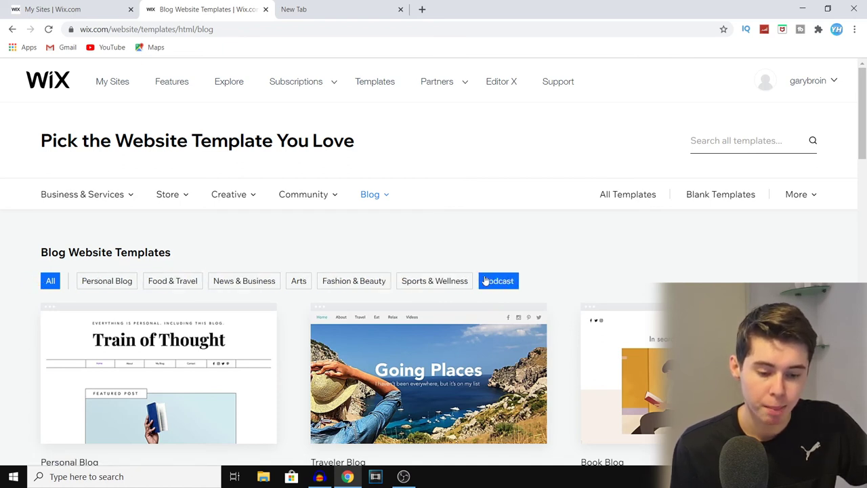
pyautogui.scroll(-5, 434, 271)
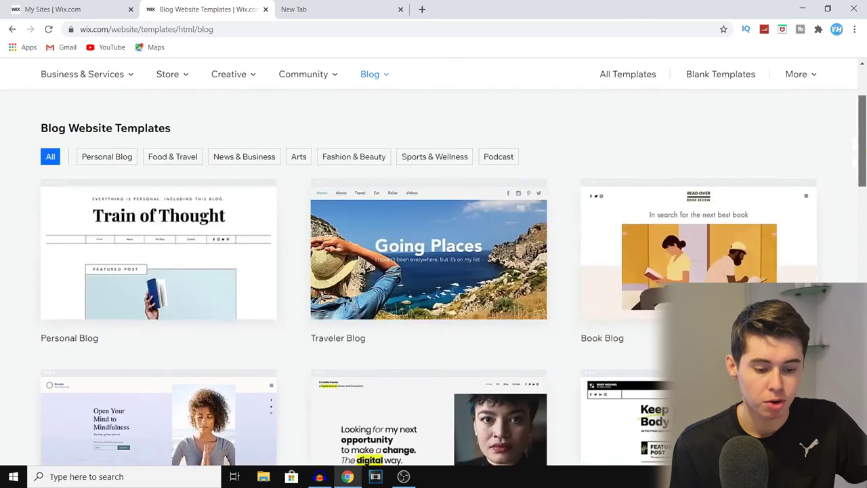
pyautogui.scroll(-5, 434, 271)
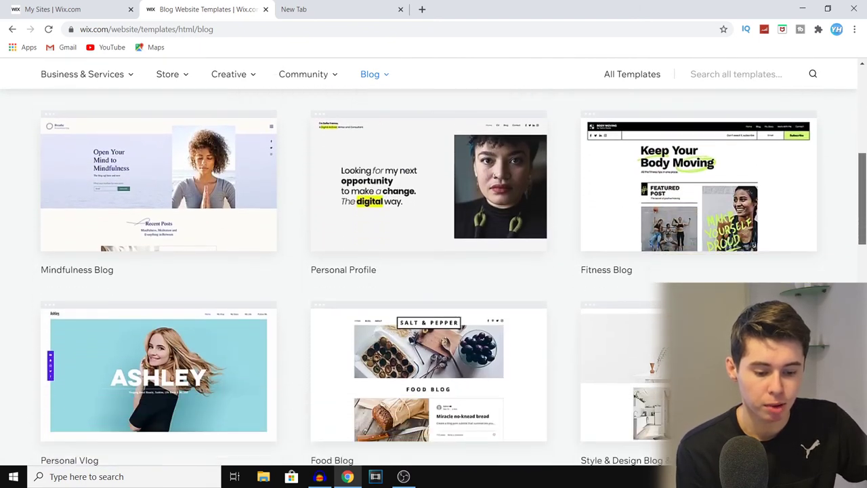
pyautogui.scroll(-2, 474, 352)
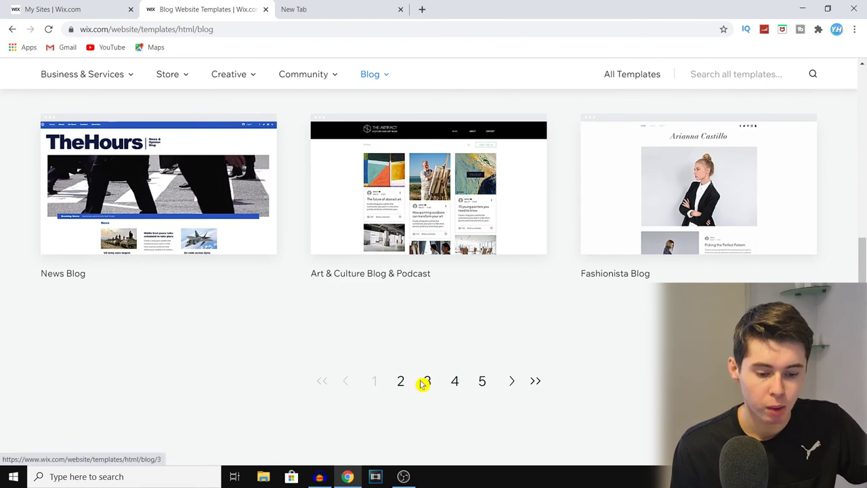
# Step: Browse blog template pages 2 and 3 and open the House of Keto template for editing
pyautogui.click(400, 381)
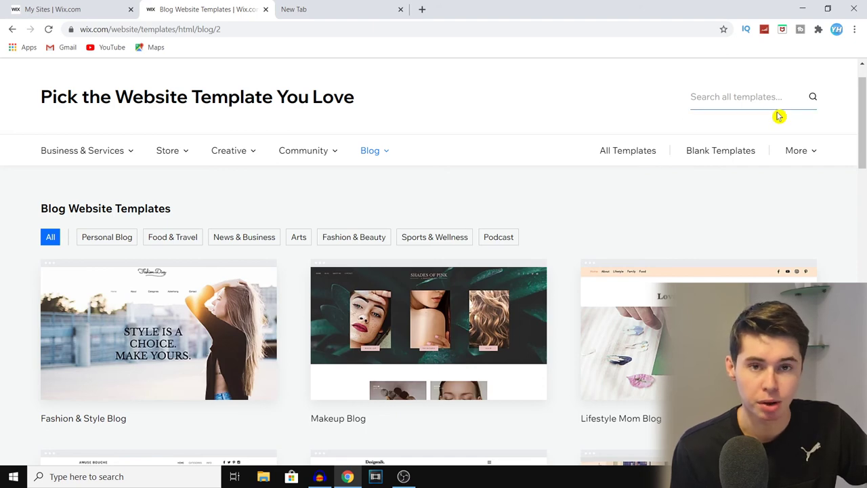
pyautogui.scroll(-6, 862, 122)
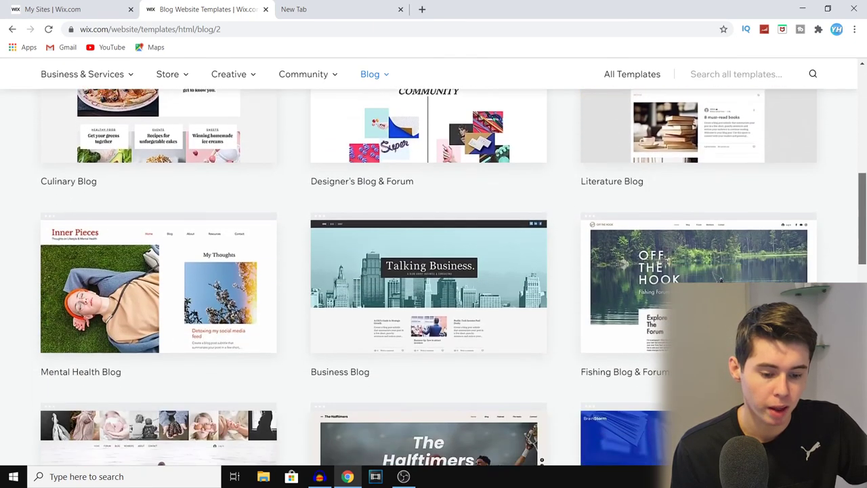
pyautogui.scroll(2, 434, 271)
pyautogui.scroll(-2, 434, 271)
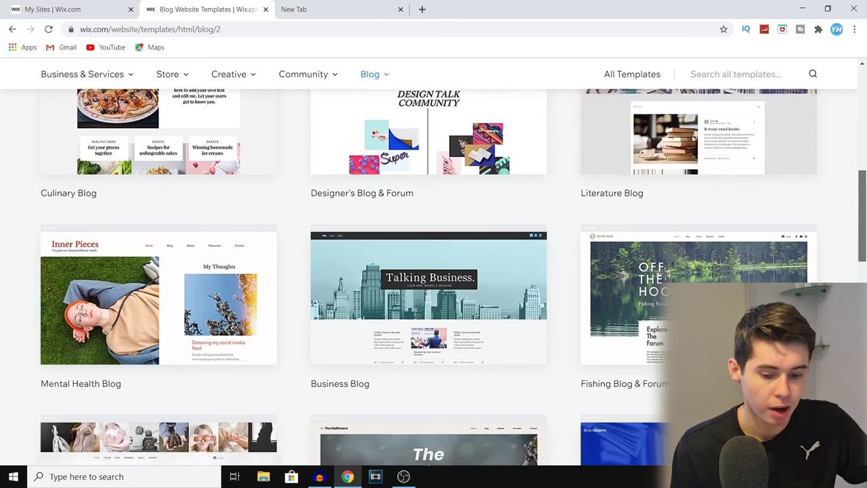
pyautogui.scroll(-4, 433, 271)
pyautogui.scroll(-1, 434, 271)
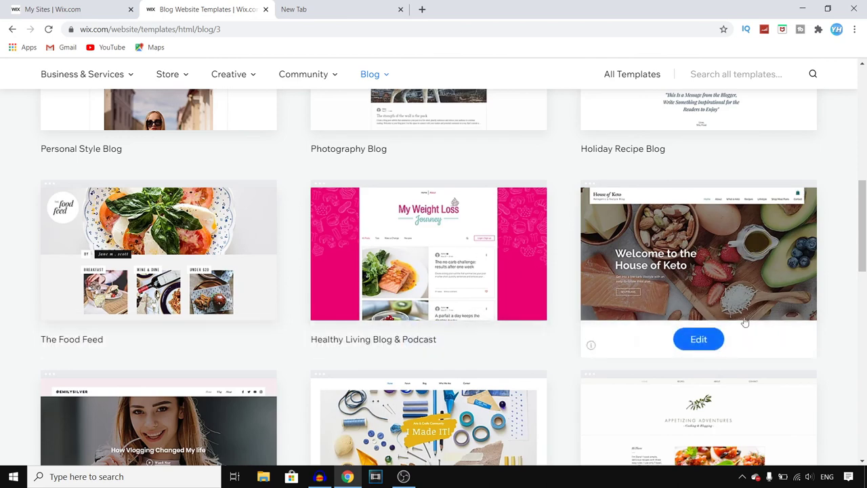
pyautogui.click(699, 340)
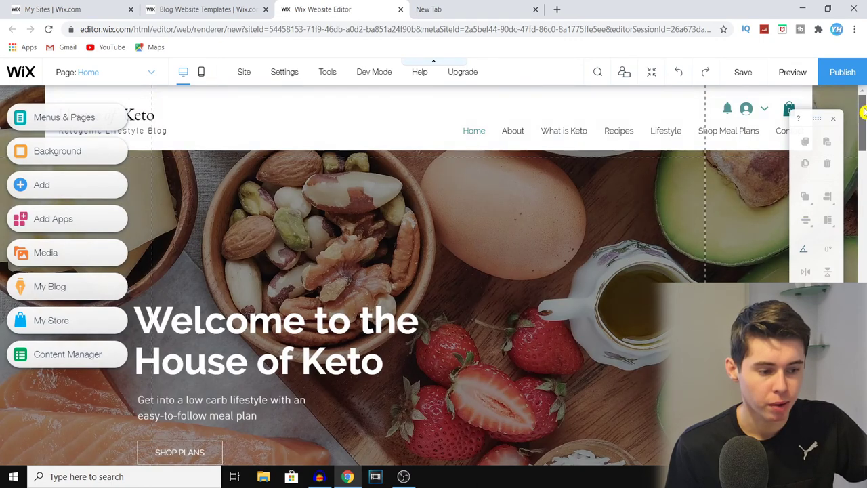
# Step: Examine the template's home page from the header and blog posts down to the newsletter footer
pyautogui.scroll(-3, 434, 271)
pyautogui.scroll(-4, 433, 271)
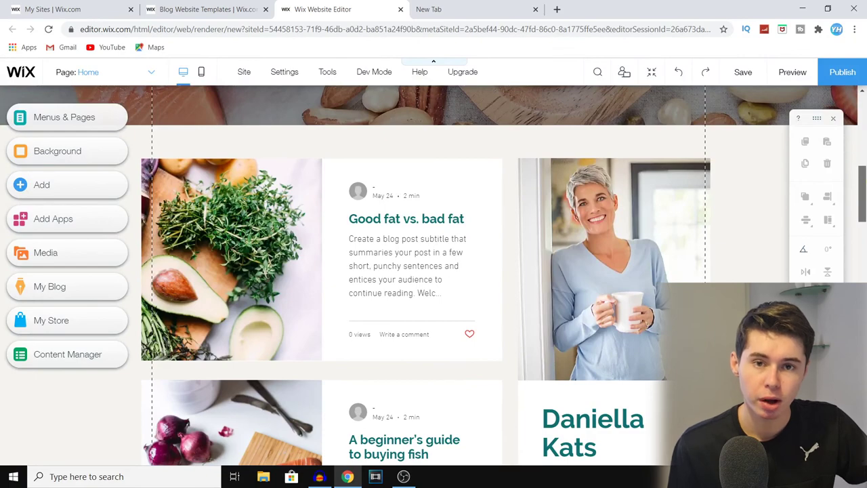
pyautogui.scroll(-6, 434, 271)
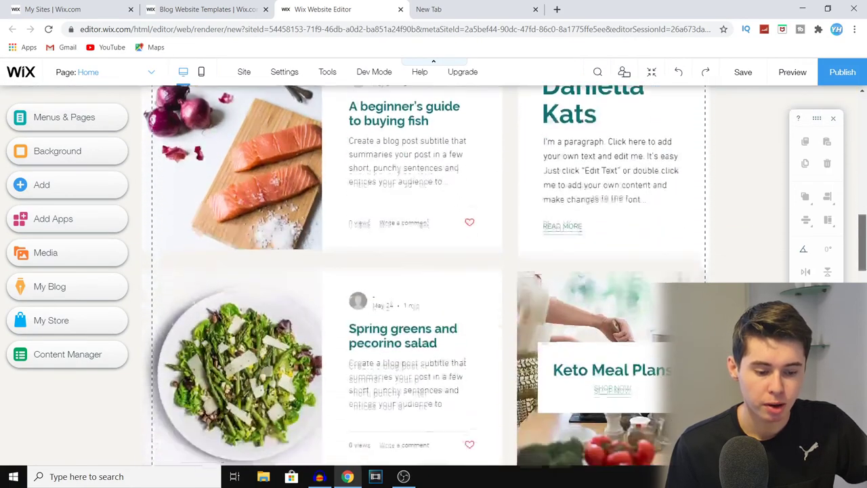
pyautogui.scroll(-5, 434, 271)
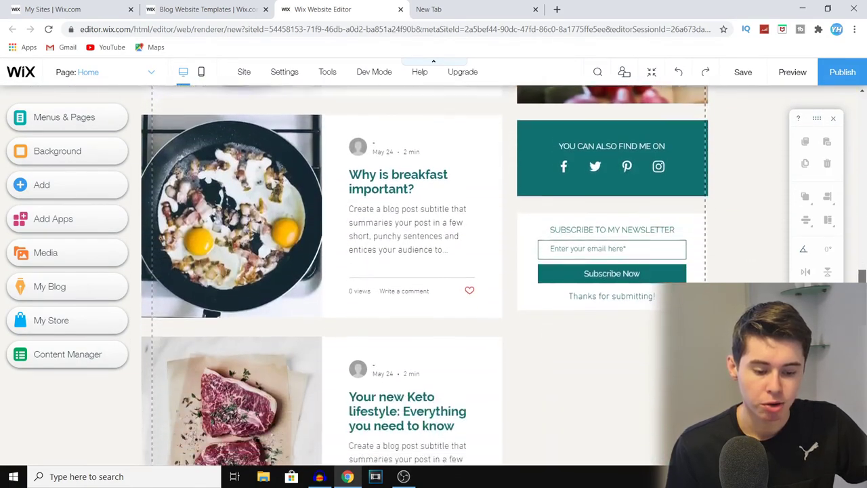
pyautogui.scroll(-7, 433, 271)
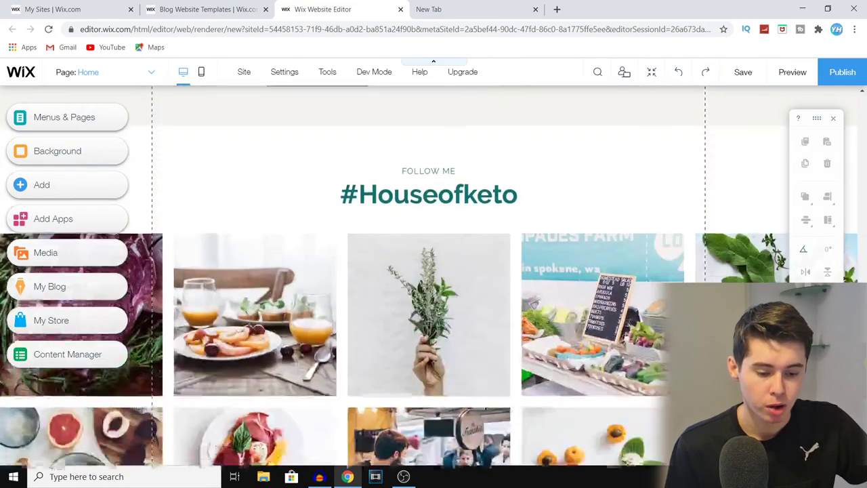
pyautogui.scroll(-5, 434, 271)
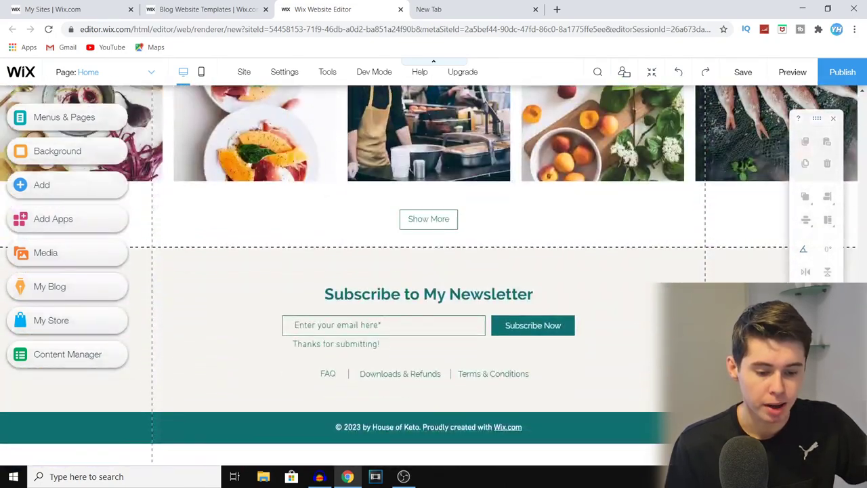
pyautogui.scroll(3, 433, 271)
pyautogui.scroll(20, 434, 271)
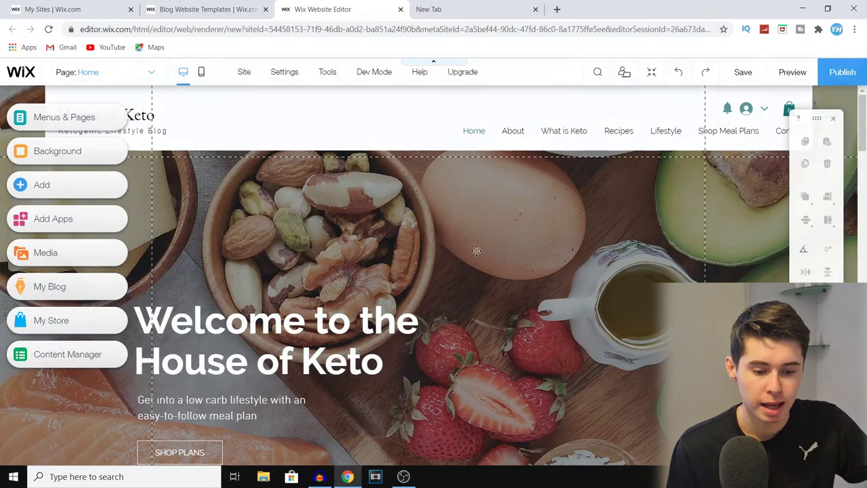
pyautogui.scroll(-5, 837, 170)
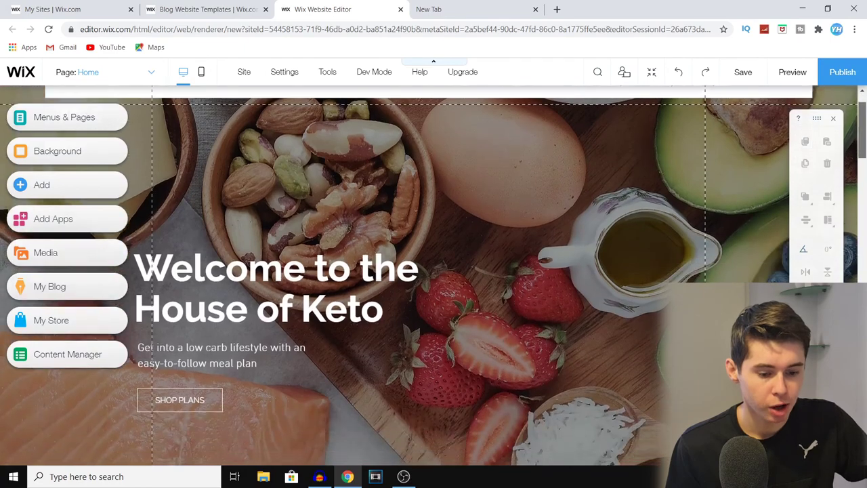
pyautogui.scroll(-3, 434, 275)
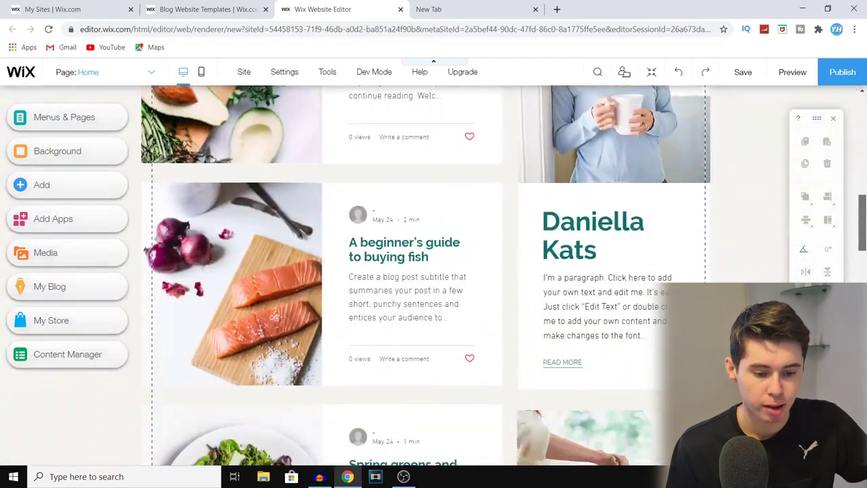
pyautogui.scroll(10, 434, 274)
pyautogui.scroll(-1, 483, 144)
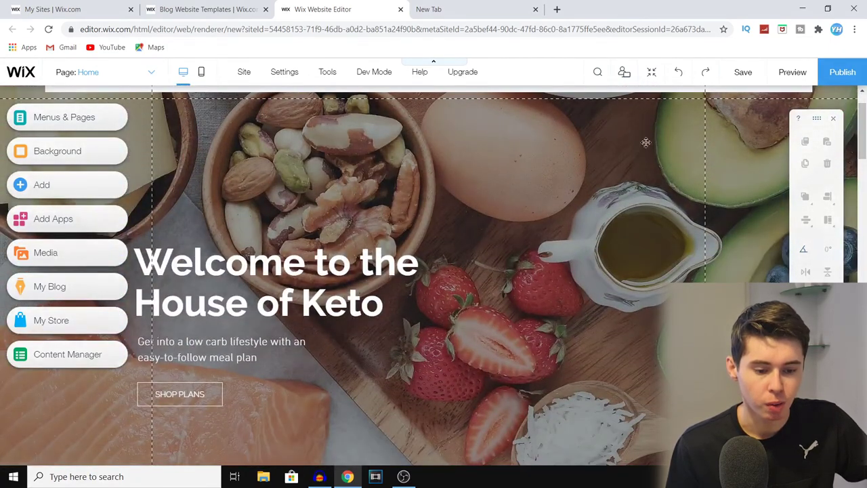
# Step: Change the welcome strip's background from the food photo to the light teal site color
pyautogui.click(481, 143)
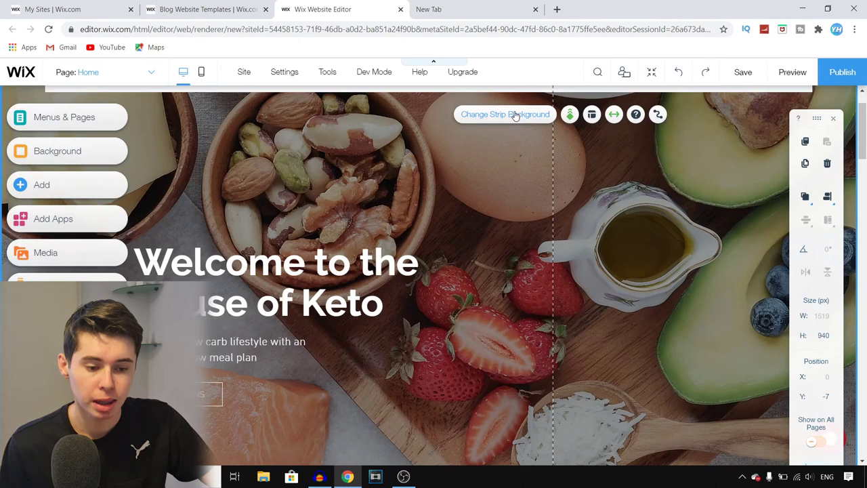
pyautogui.click(514, 115)
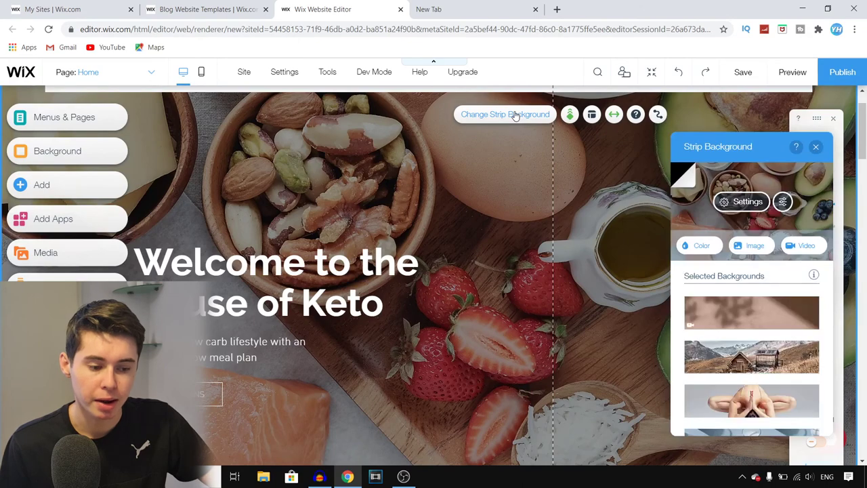
pyautogui.click(702, 246)
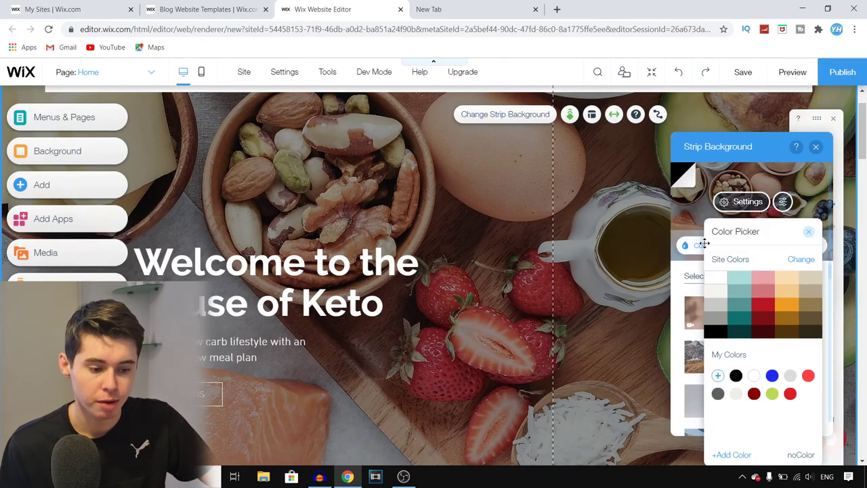
pyautogui.click(738, 277)
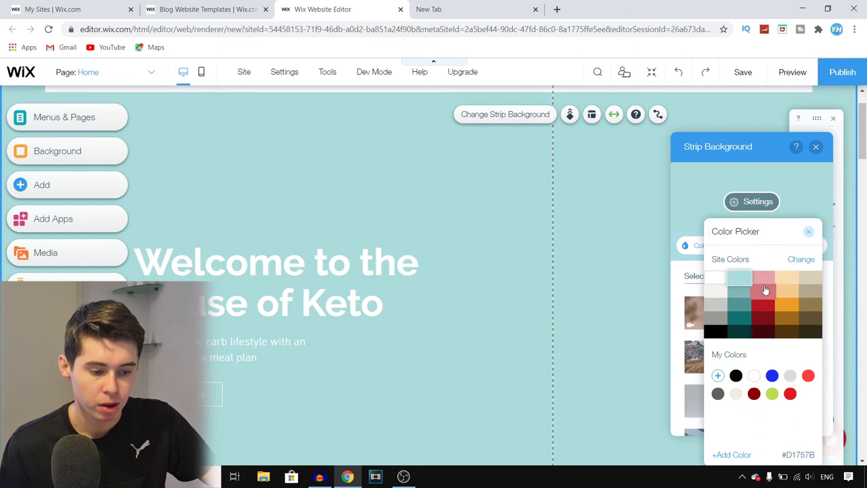
pyautogui.click(808, 234)
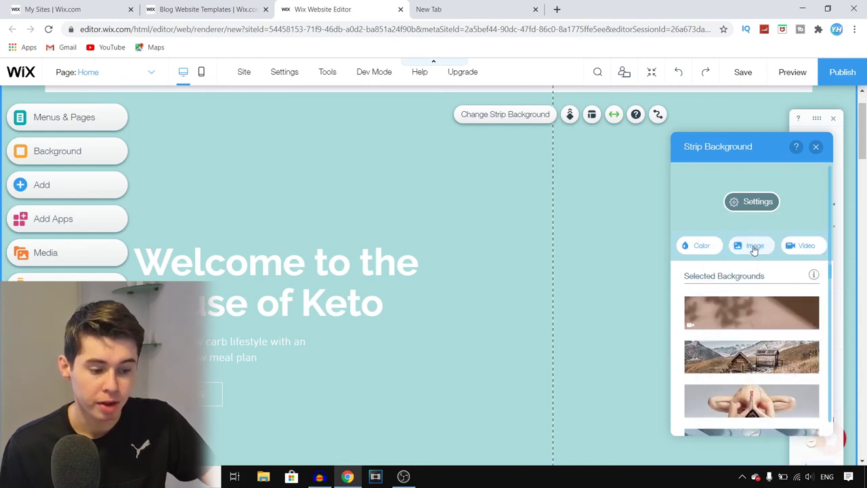
# Step: View the video background choices and Shutterstock library, and open the image chooser for the strip background
pyautogui.click(803, 248)
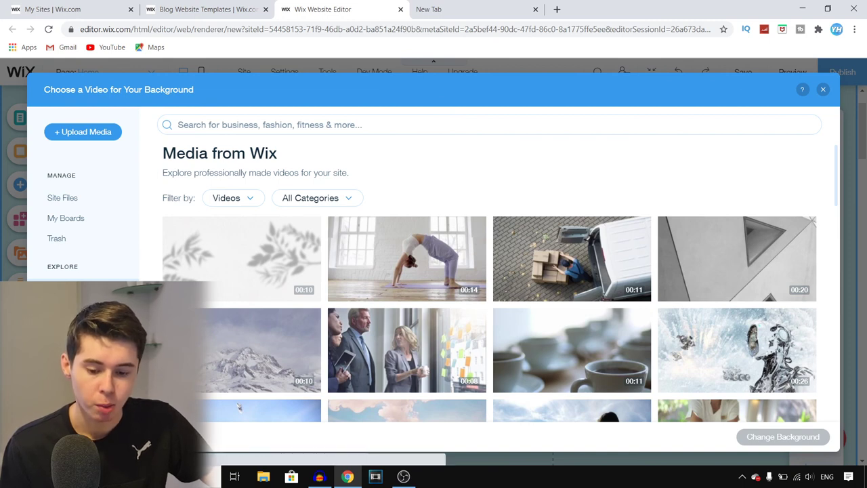
pyautogui.click(68, 308)
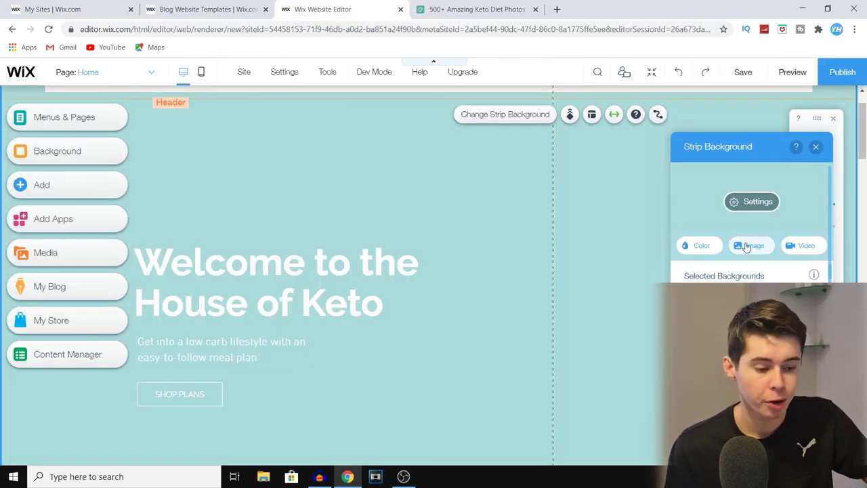
pyautogui.click(749, 247)
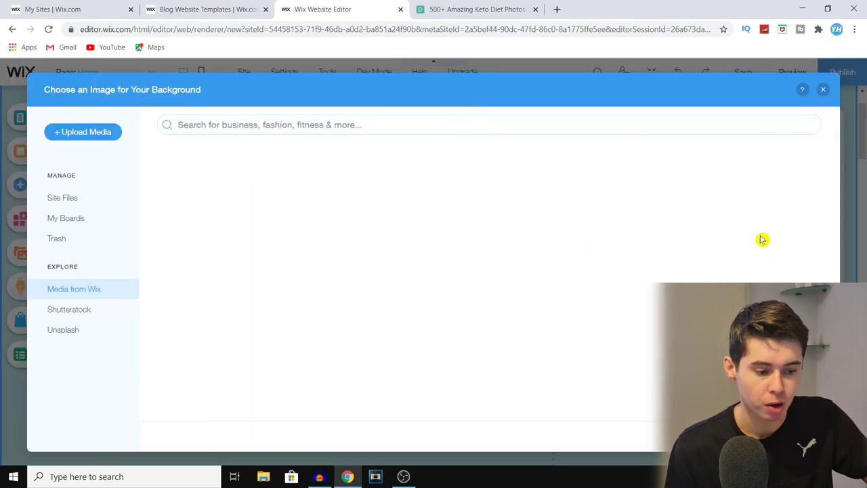
# Step: Switch to Pexels, browse the keto diet photos, and open the flat-lay photo of vegetable salad on a plate
pyautogui.click(478, 9)
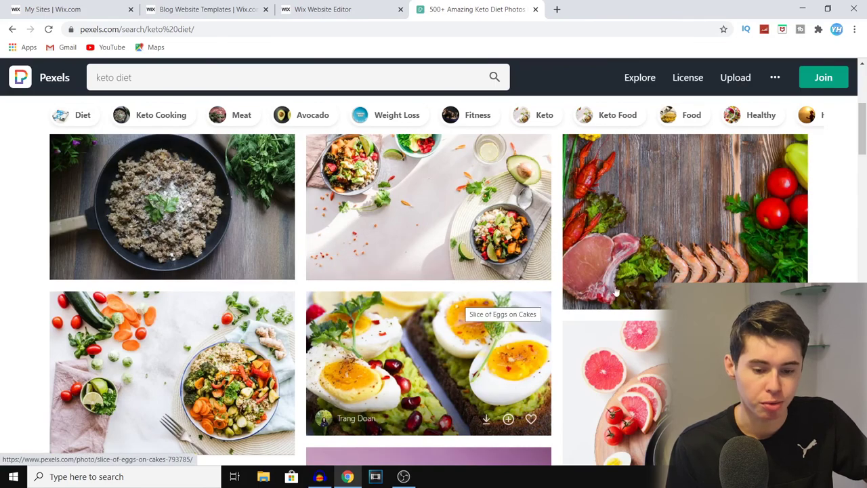
pyautogui.scroll(5, 615, 292)
pyautogui.scroll(-3, 616, 292)
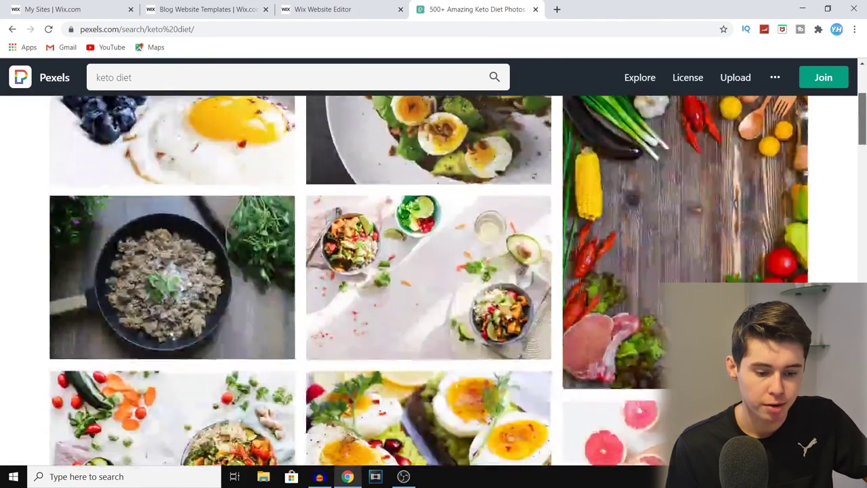
pyautogui.scroll(-8, 433, 281)
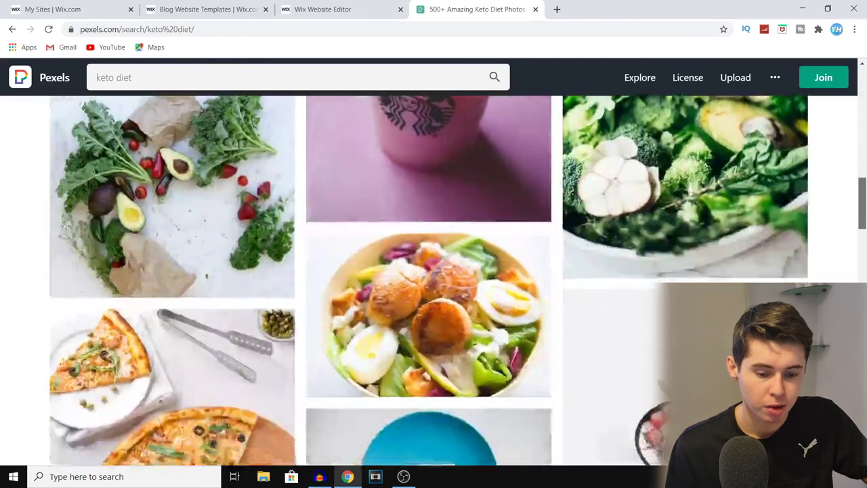
pyautogui.scroll(-10, 477, 297)
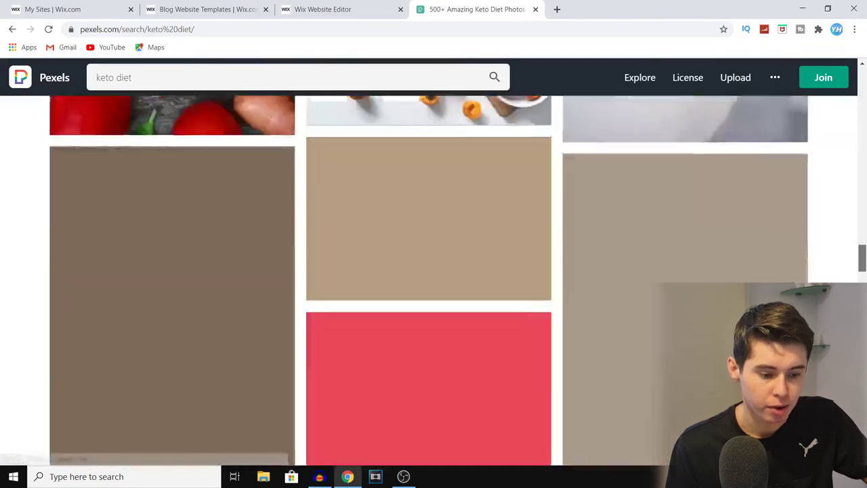
pyautogui.click(477, 297)
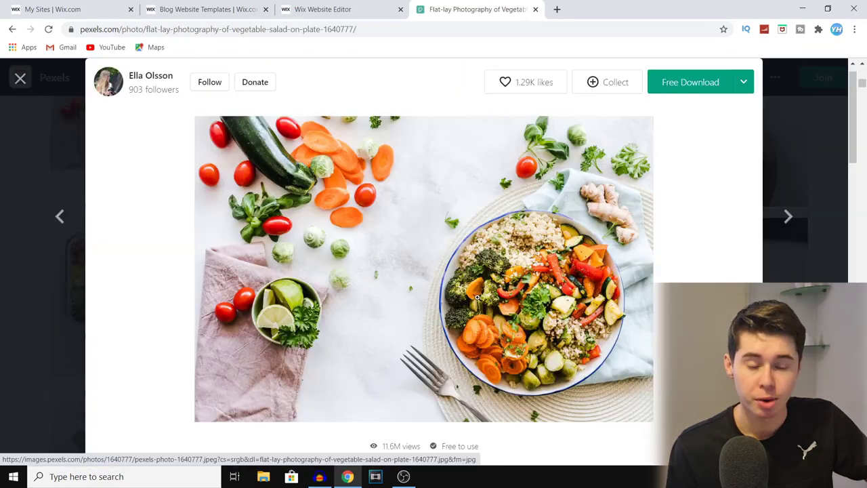
# Step: In the Wix editor, upload flat-lay-photography-of-vegetable-salad-on-plate-1640777 from Downloads and apply it as the welcome strip's background
pyautogui.click(321, 10)
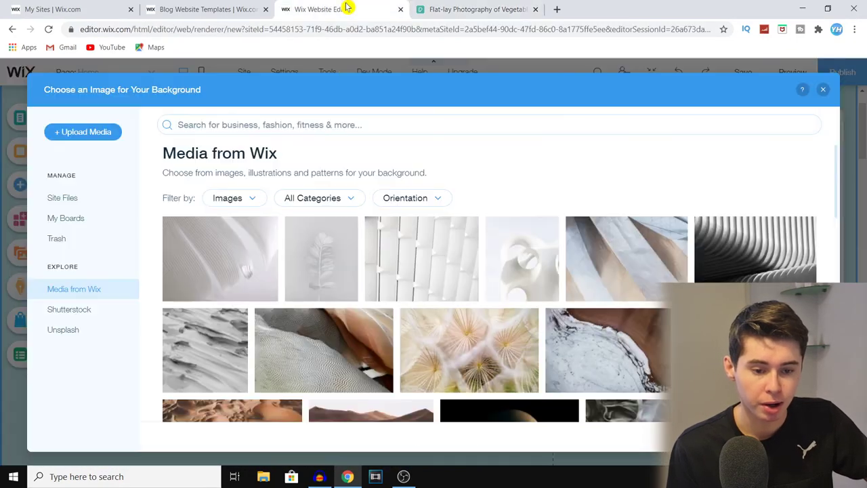
pyautogui.click(95, 133)
pyautogui.click(481, 294)
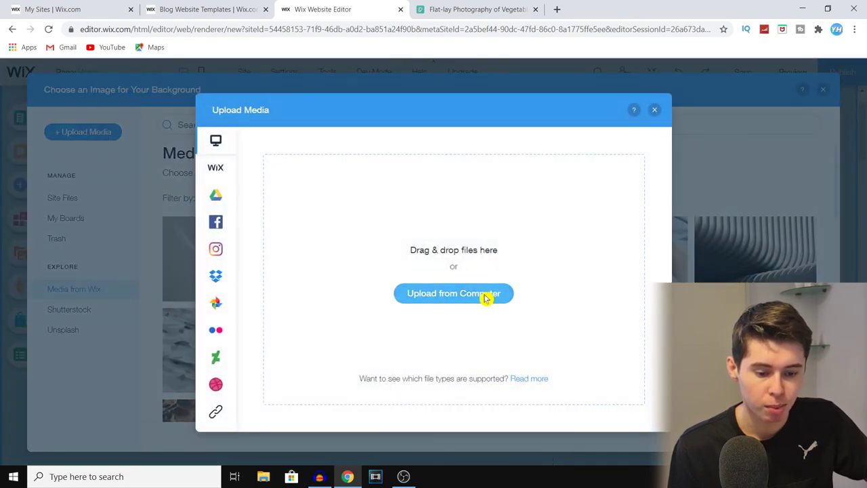
pyautogui.click(90, 168)
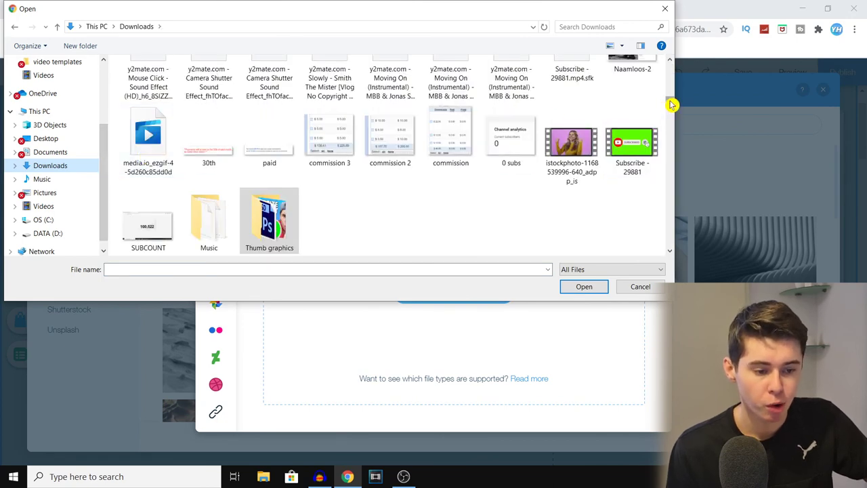
pyautogui.moveTo(672, 105); pyautogui.dragTo(671, 63)
pyautogui.click(128, 115)
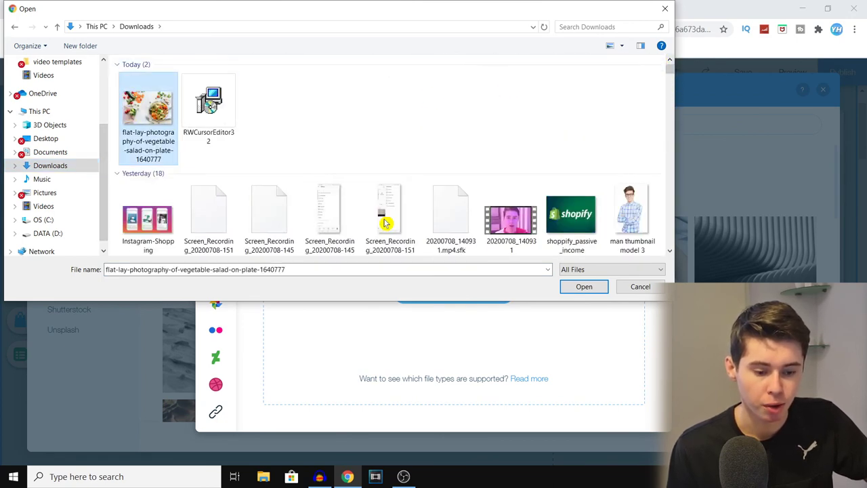
pyautogui.click(580, 286)
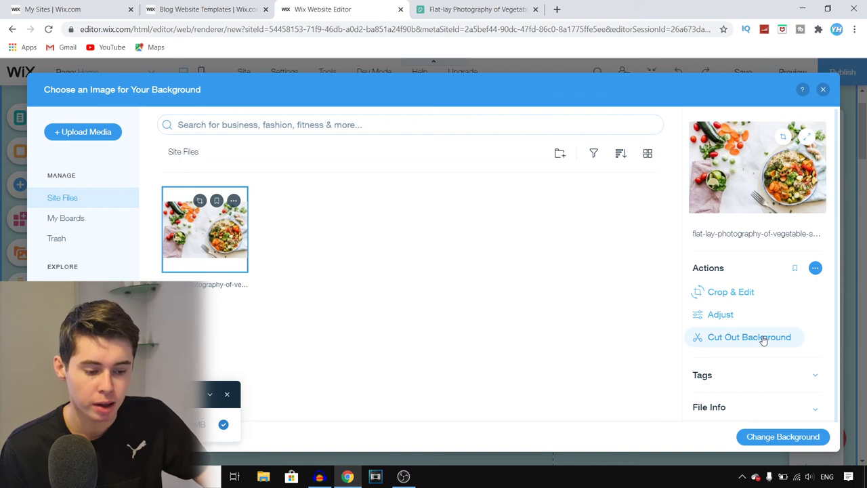
pyautogui.click(779, 437)
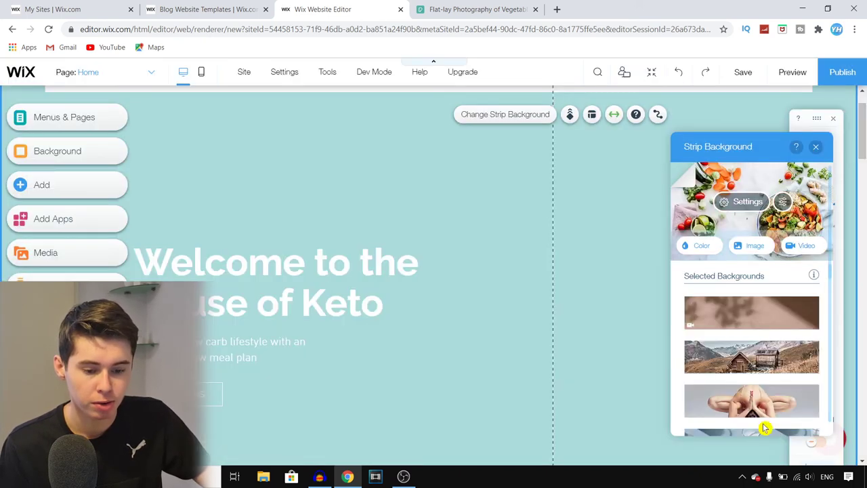
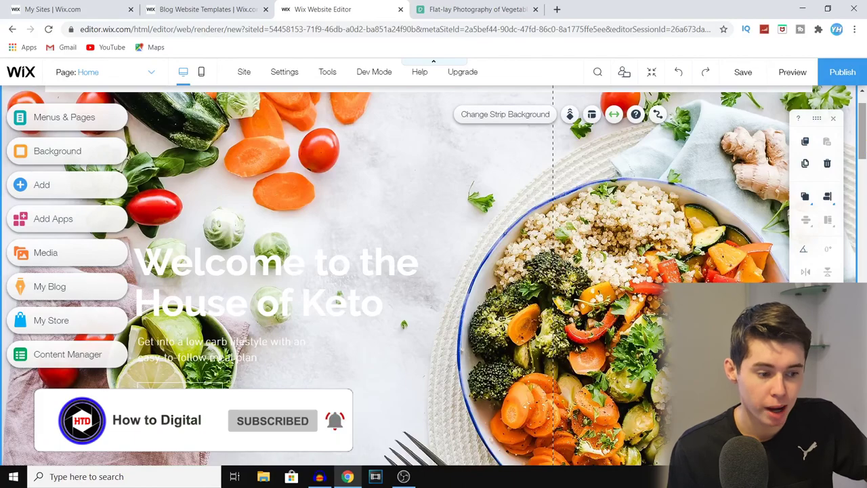
# Step: View the replacement image choices for the portrait beside the blog posts, leaving the portrait as it is
pyautogui.scroll(-5, 434, 271)
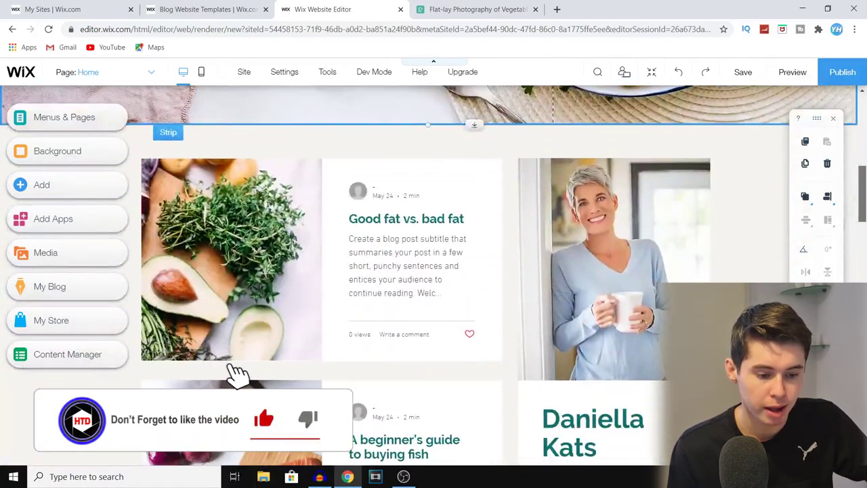
pyautogui.click(572, 259)
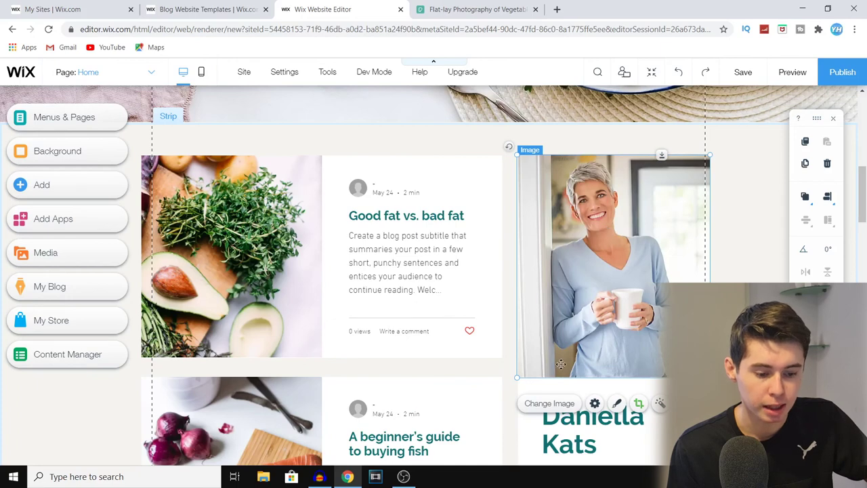
pyautogui.click(549, 403)
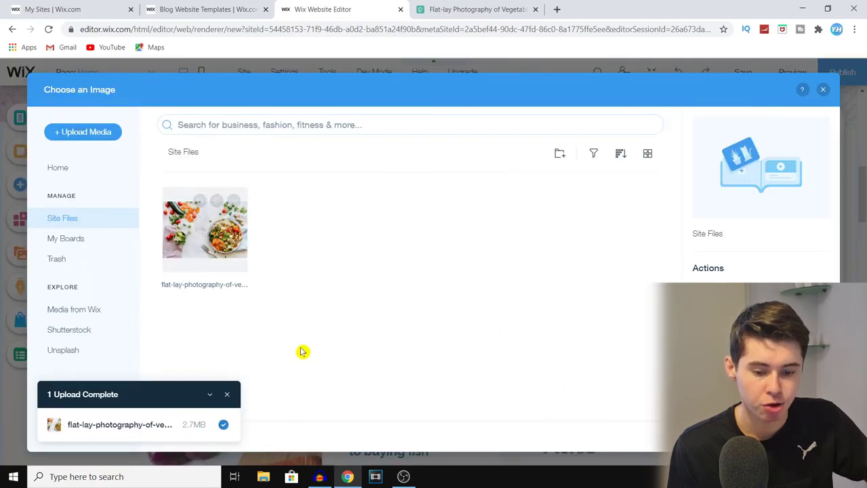
pyautogui.click(823, 89)
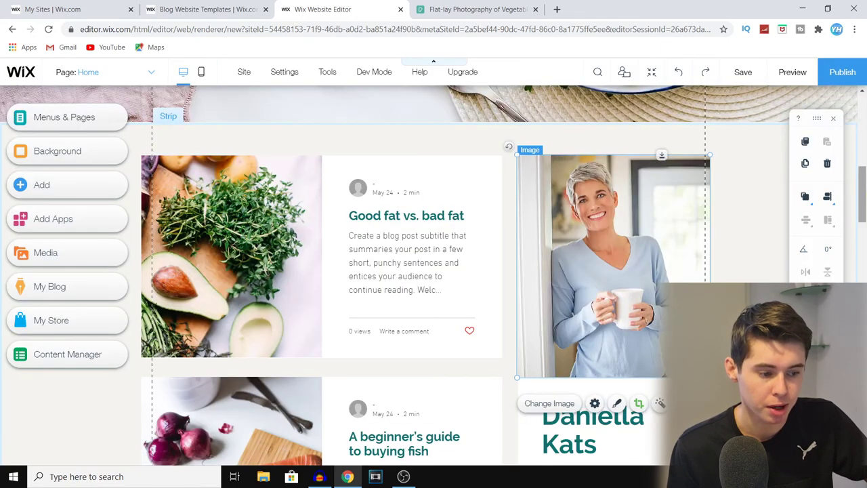
# Step: Set the "Welcome to the House of Keto" heading to font size 62 px and black text
pyautogui.scroll(6, 433, 271)
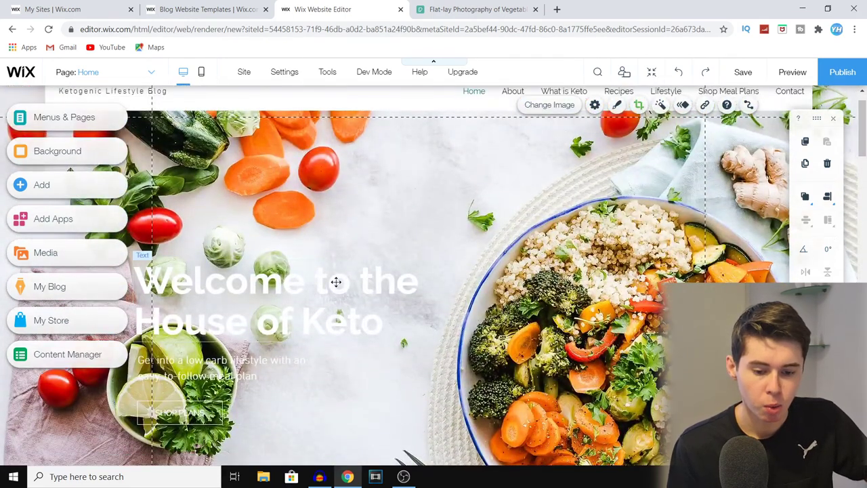
pyautogui.click(336, 282)
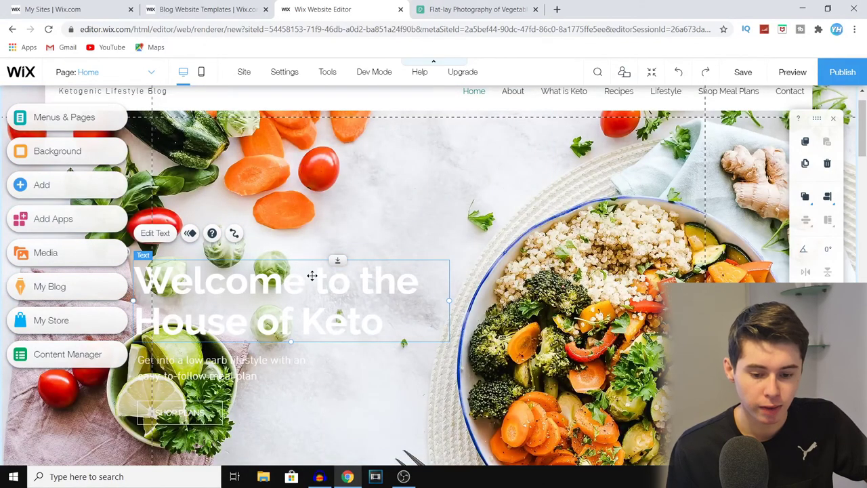
pyautogui.click(162, 233)
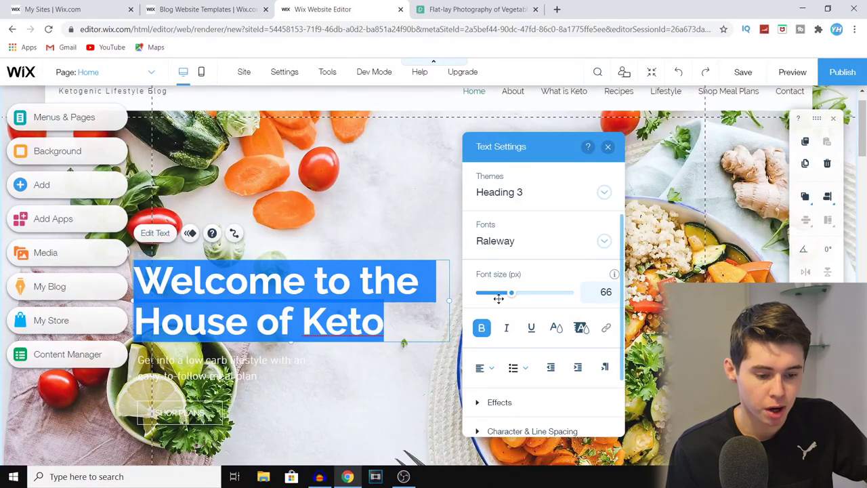
pyautogui.moveTo(512, 293)
pyautogui.mouseDown()
pyautogui.moveTo(532, 296)
pyautogui.moveTo(510, 292)
pyautogui.mouseUp()
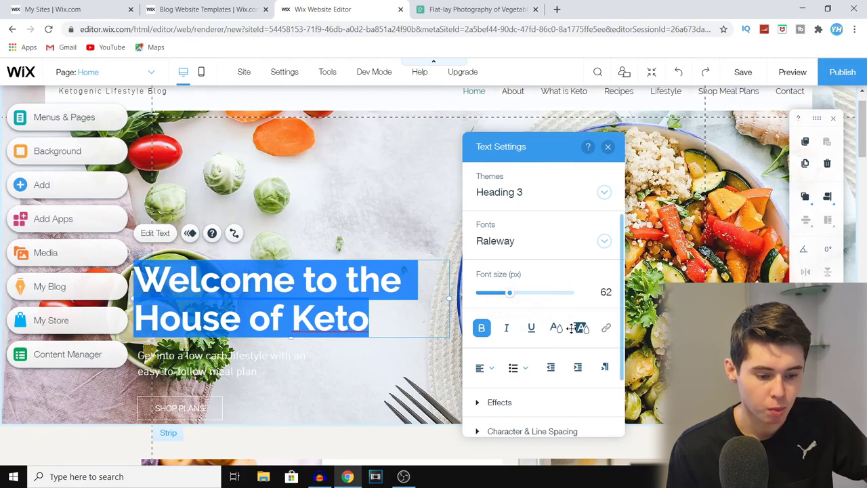
pyautogui.scroll(-1, 580, 327)
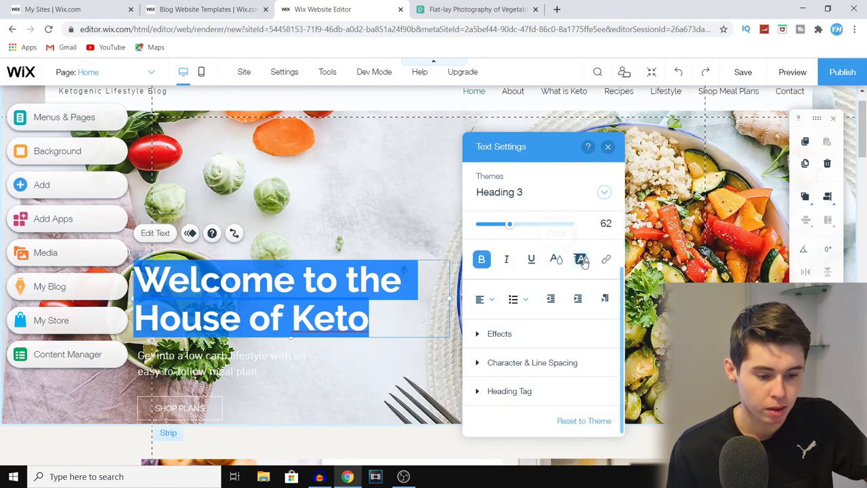
pyautogui.click(556, 259)
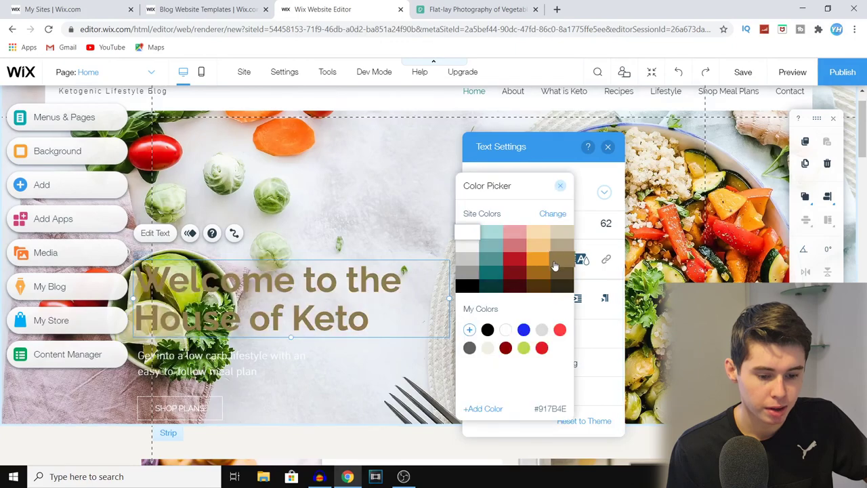
pyautogui.click(487, 329)
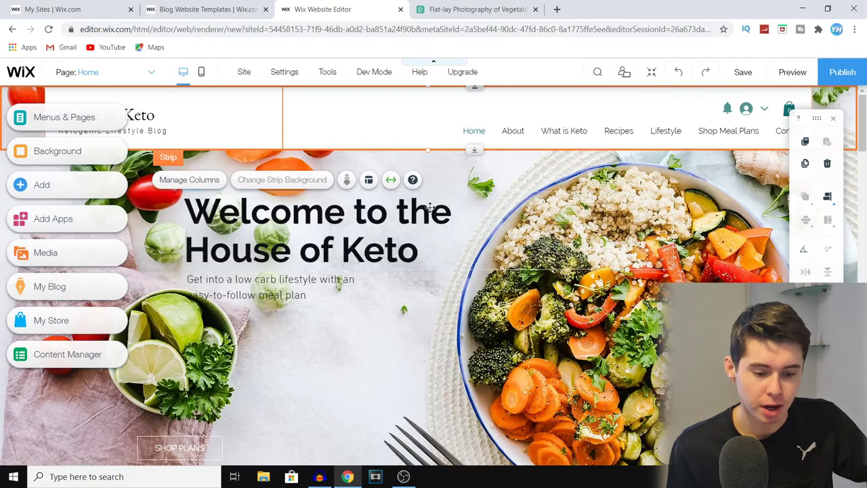
# Step: Examine the home page's blog post feed and the #Houseofketo heading below it
pyautogui.scroll(-10, 434, 277)
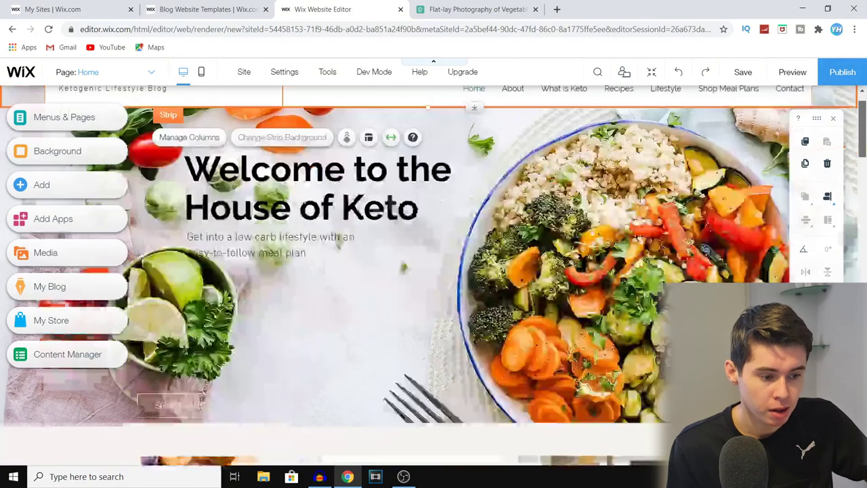
pyautogui.scroll(-10, 434, 277)
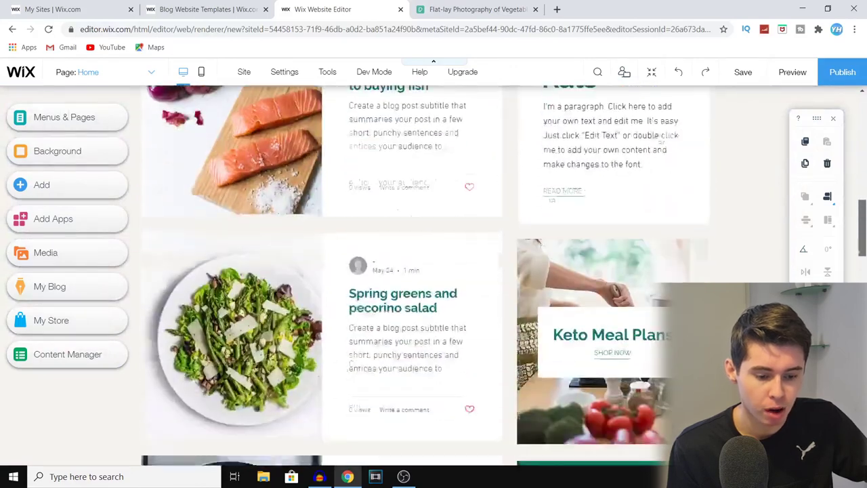
pyautogui.scroll(-3, 433, 271)
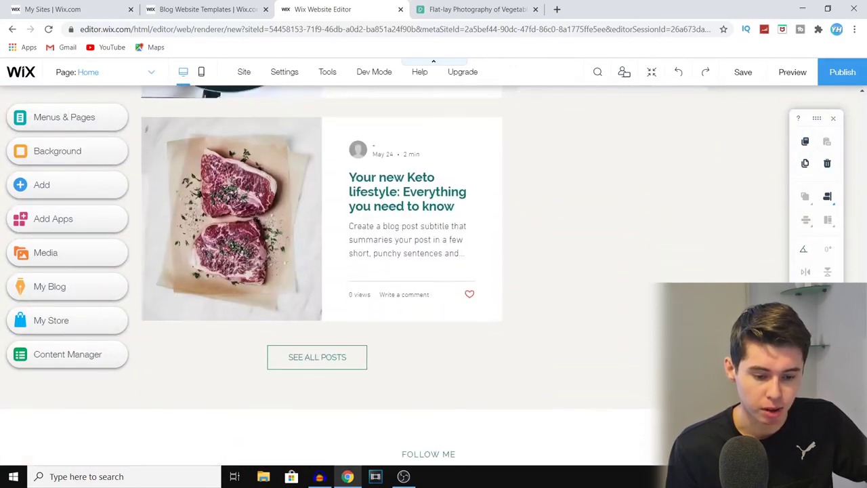
pyautogui.click(483, 181)
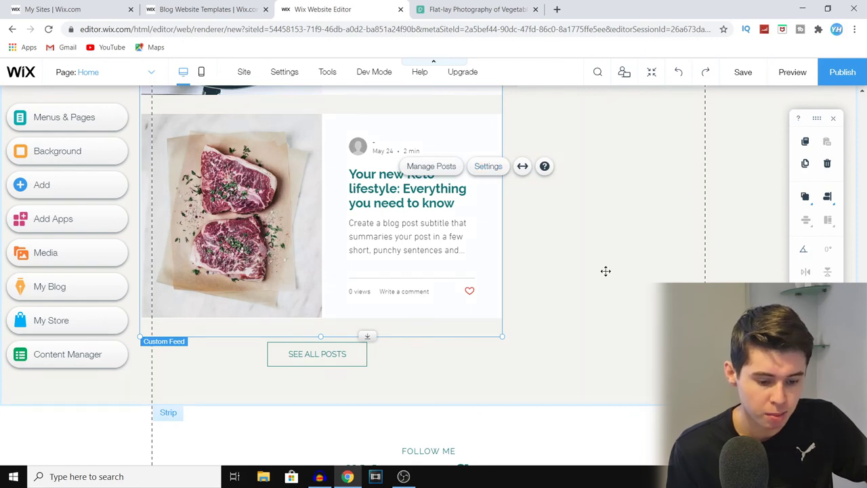
pyautogui.scroll(-3, 606, 273)
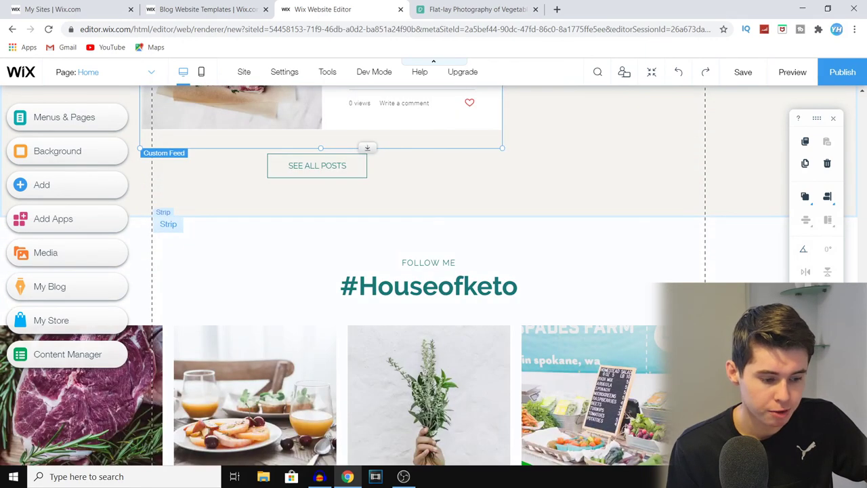
pyautogui.click(446, 282)
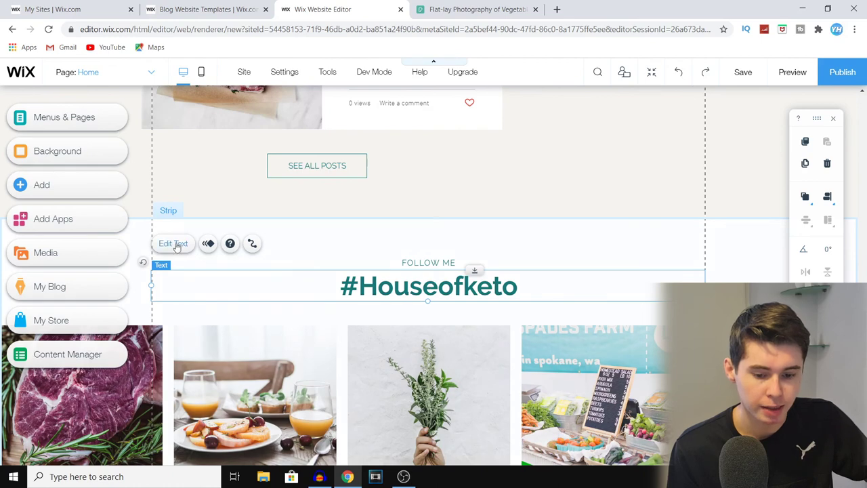
# Step: Delete the Instagram feed, the #Houseofketo heading and the FOLLOW ME text from the strip below the blog posts
pyautogui.scroll(-2, 599, 141)
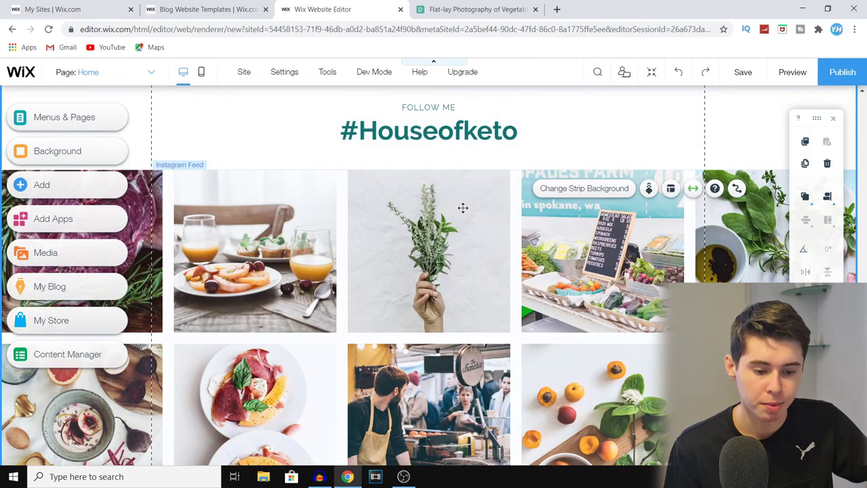
pyautogui.click(458, 242)
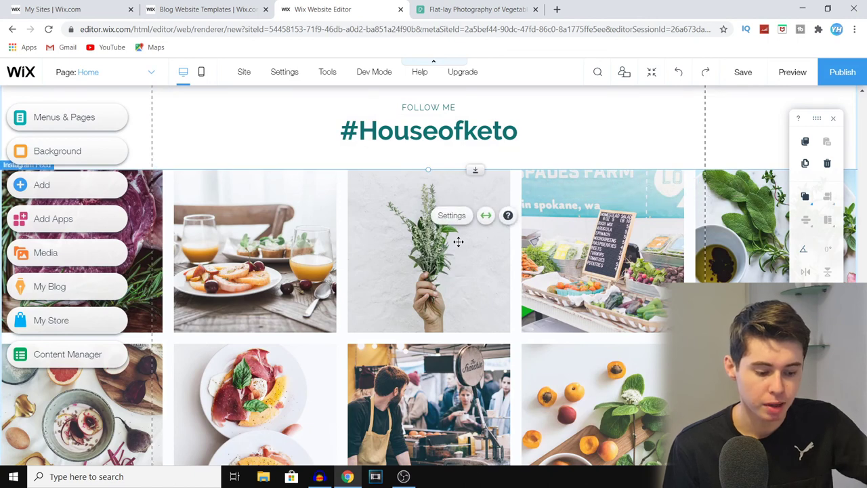
pyautogui.press('Delete')
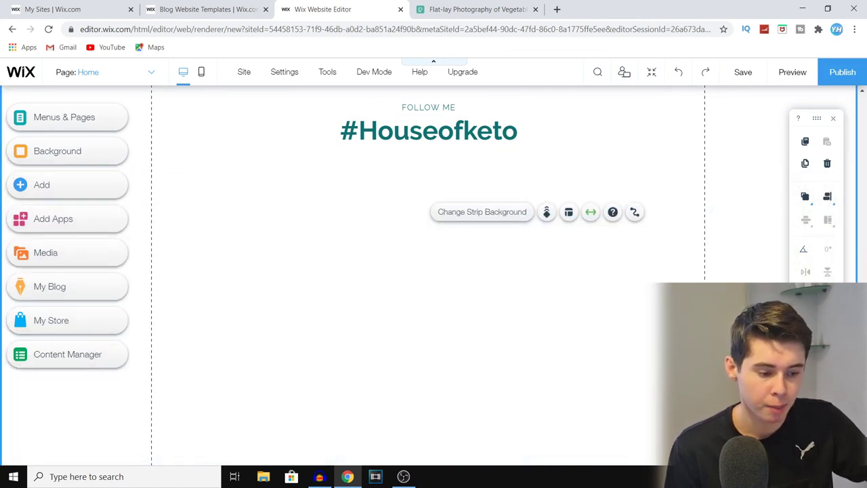
pyautogui.scroll(2, 496, 272)
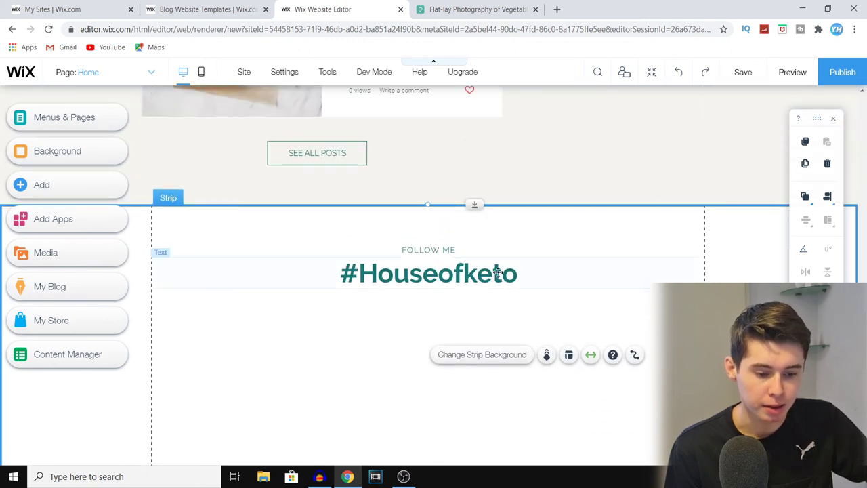
pyautogui.click(497, 271)
pyautogui.press('Delete')
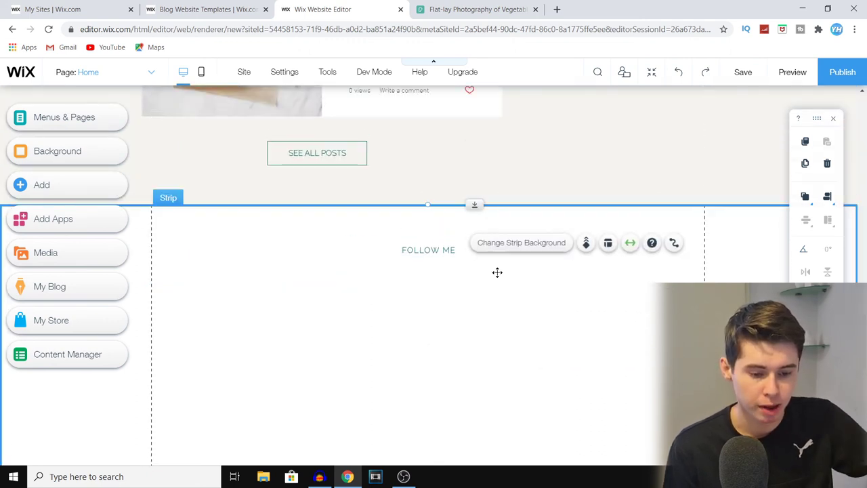
pyautogui.click(449, 248)
pyautogui.press('Delete')
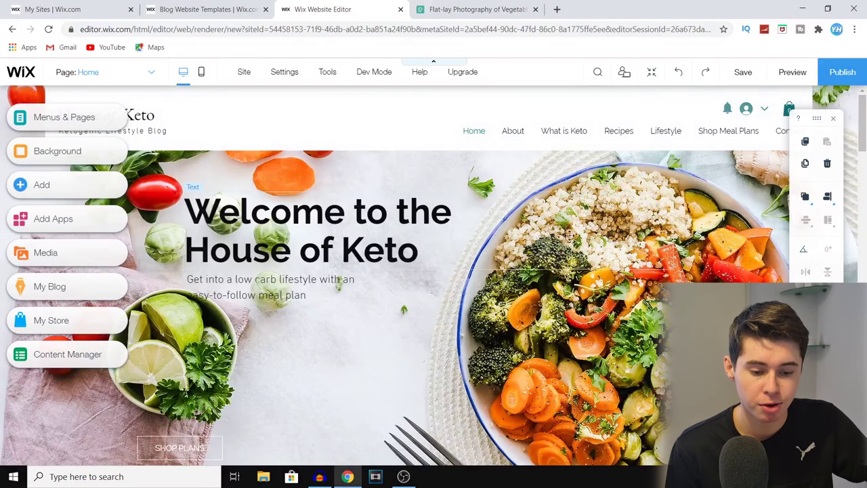
# Step: Hide the Lifestyle page from the site menu and add a page named New Page
pyautogui.click(100, 120)
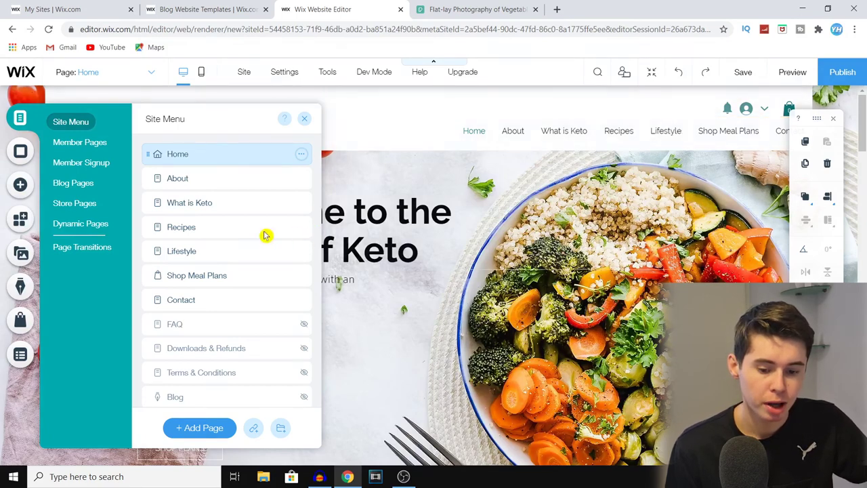
pyautogui.click(188, 251)
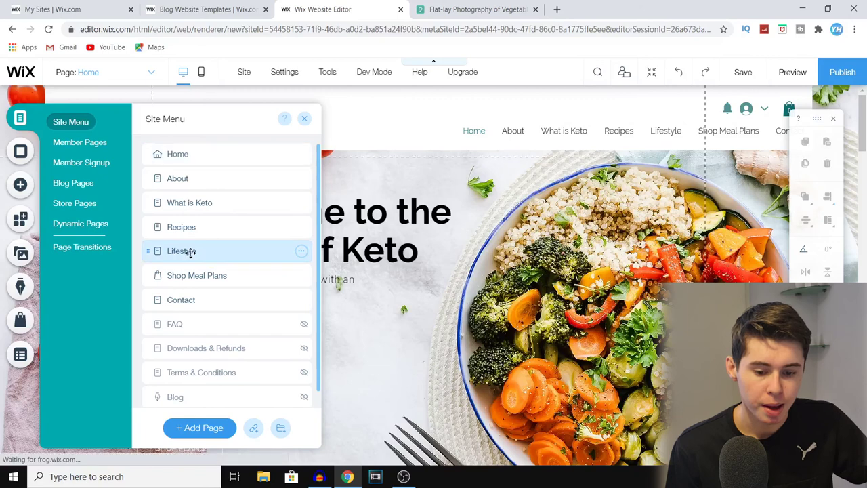
pyautogui.click(300, 252)
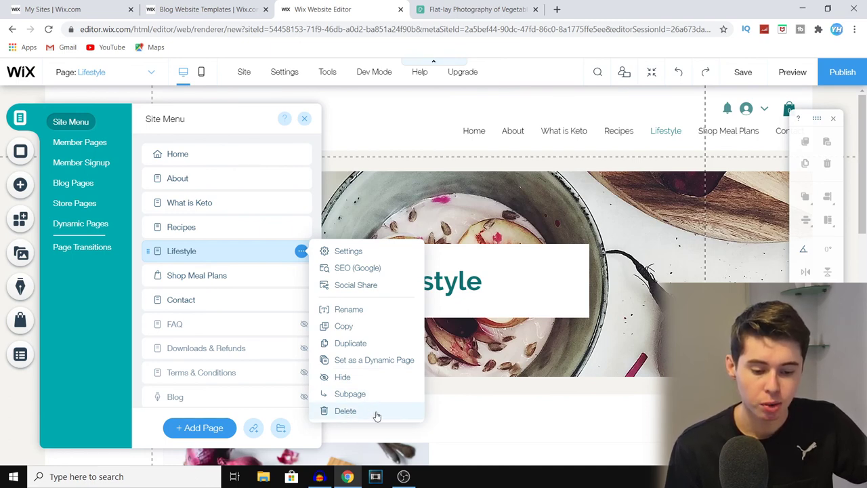
pyautogui.click(362, 381)
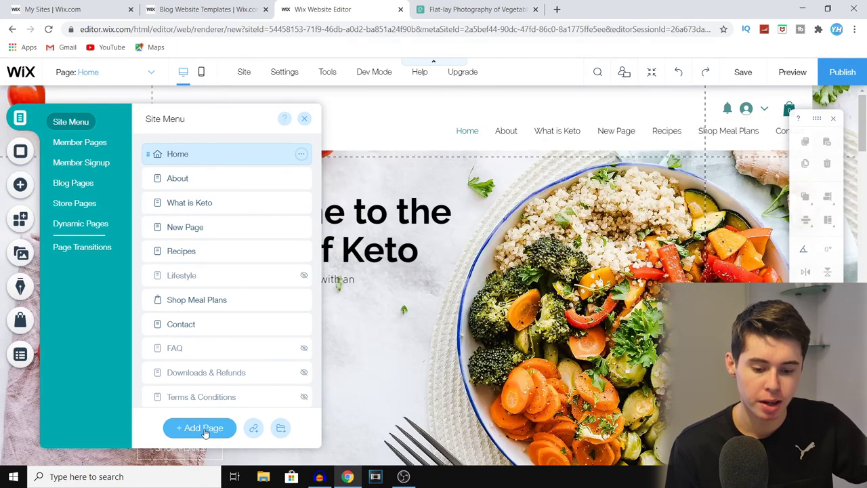
pyautogui.click(203, 428)
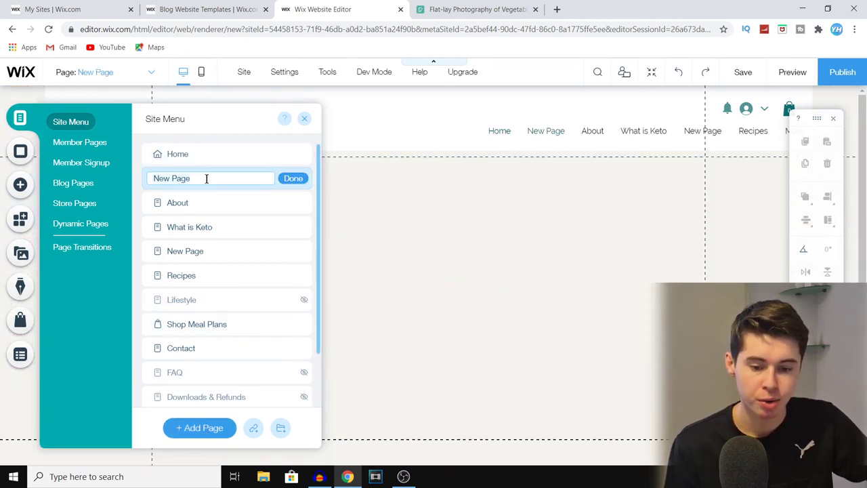
pyautogui.click(293, 178)
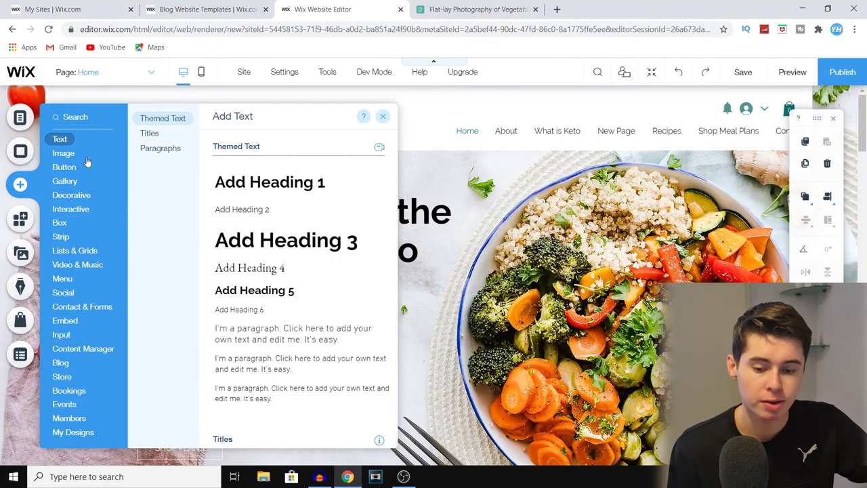
# Step: Examine the page elements available to add, including text, images, buttons, galleries, video and music, and social tools
pyautogui.click(63, 155)
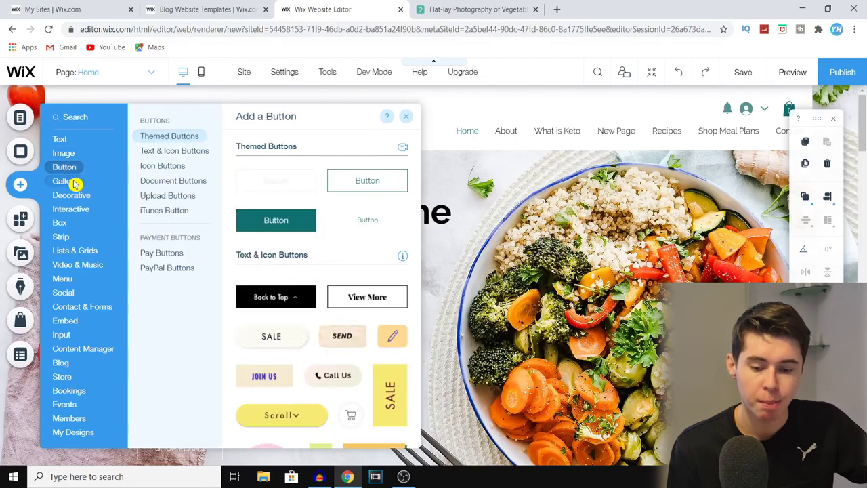
pyautogui.moveTo(76, 183)
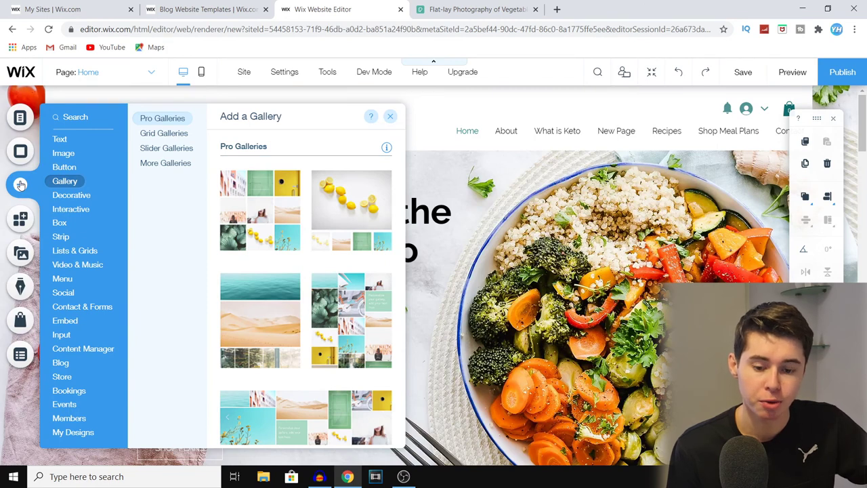
pyautogui.moveTo(71, 140)
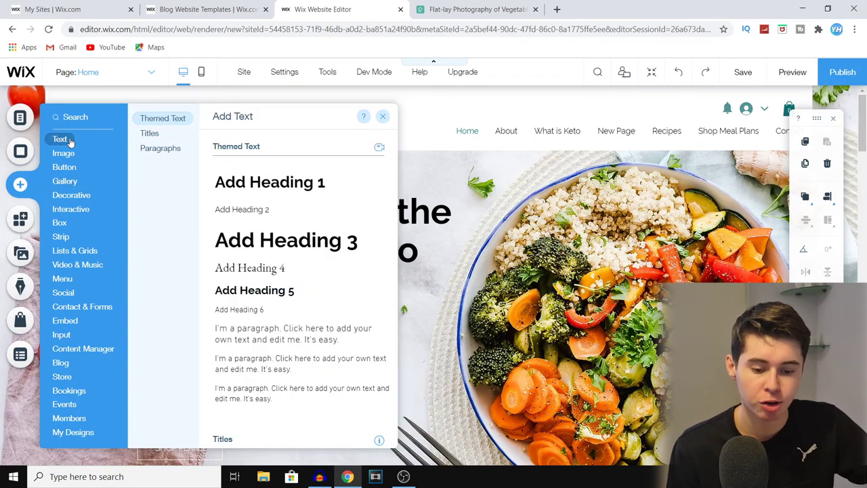
pyautogui.moveTo(76, 157)
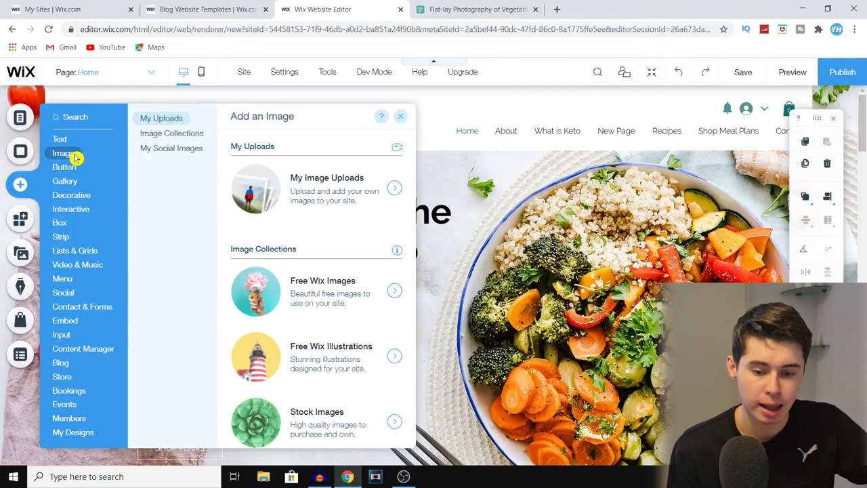
pyautogui.moveTo(64, 224)
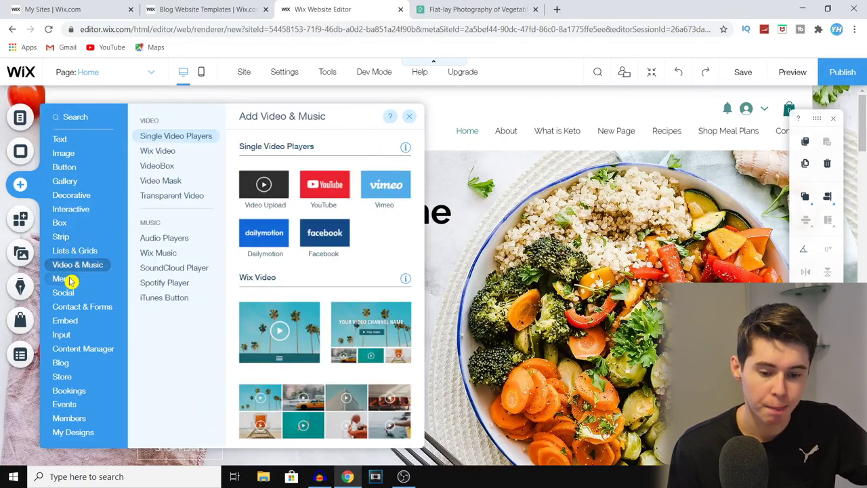
pyautogui.moveTo(71, 280)
pyautogui.moveTo(74, 296)
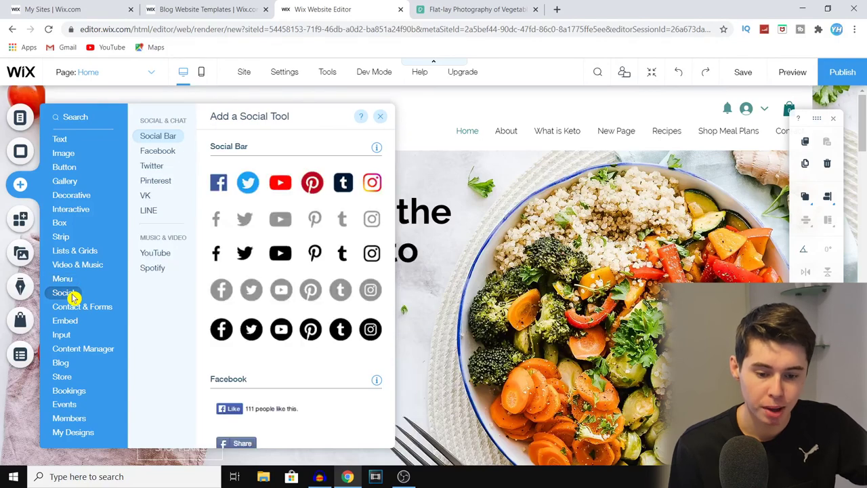
pyautogui.moveTo(74, 317)
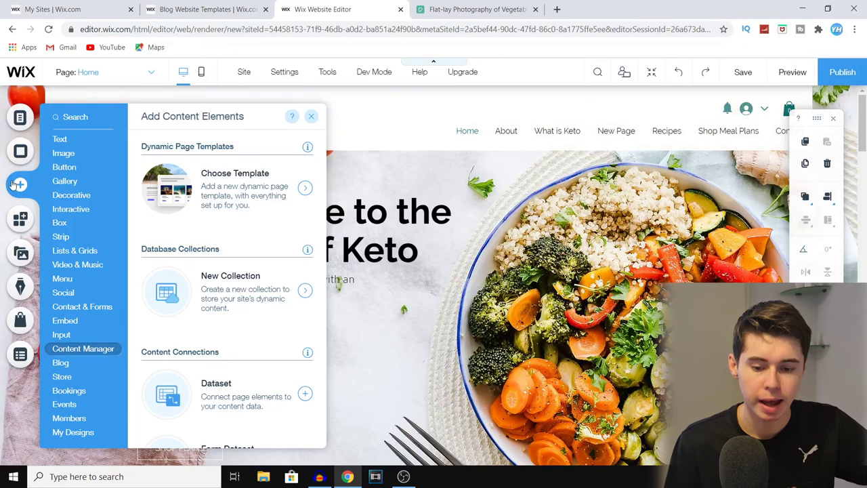
# Step: Search the editor for "music" and place a Wix Music player below the welcome heading
pyautogui.click(76, 118)
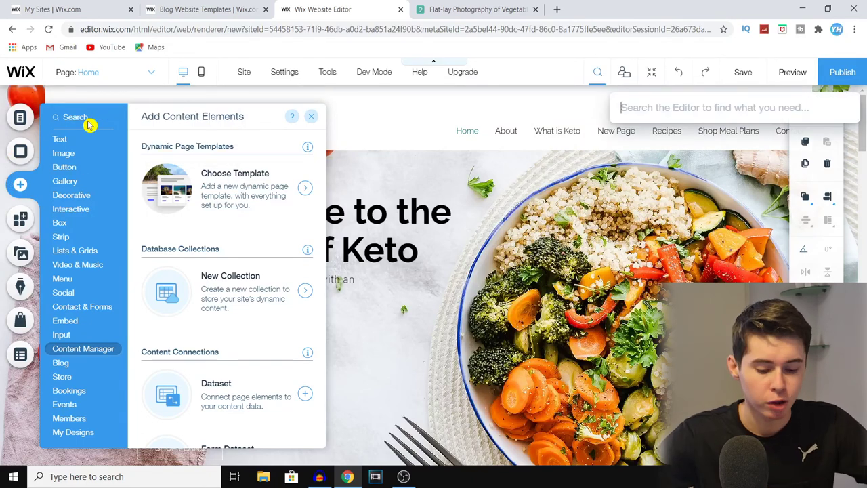
pyautogui.write('music')
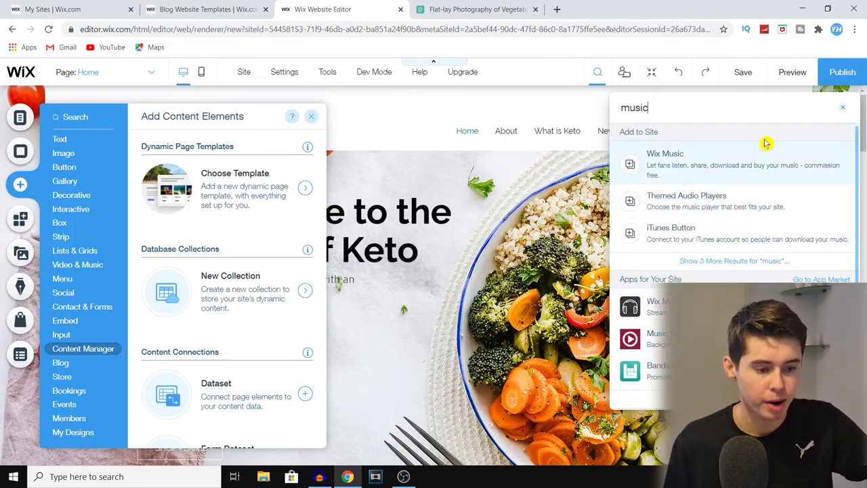
pyautogui.click(733, 171)
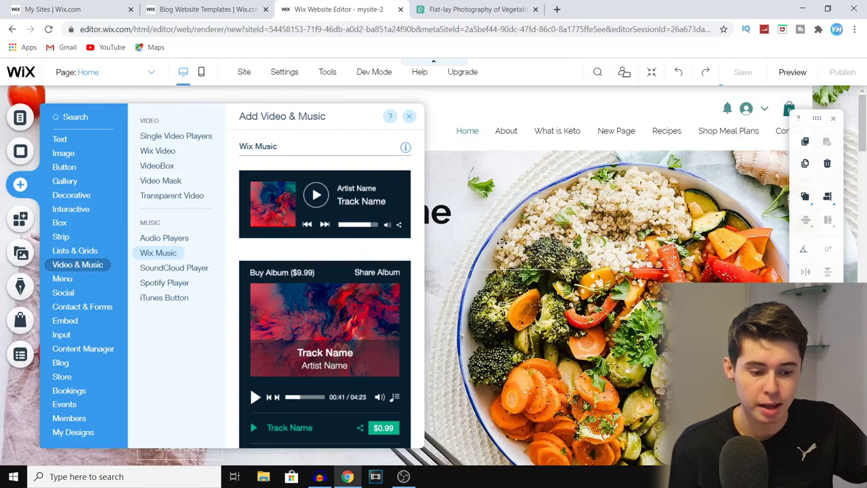
pyautogui.click(347, 220)
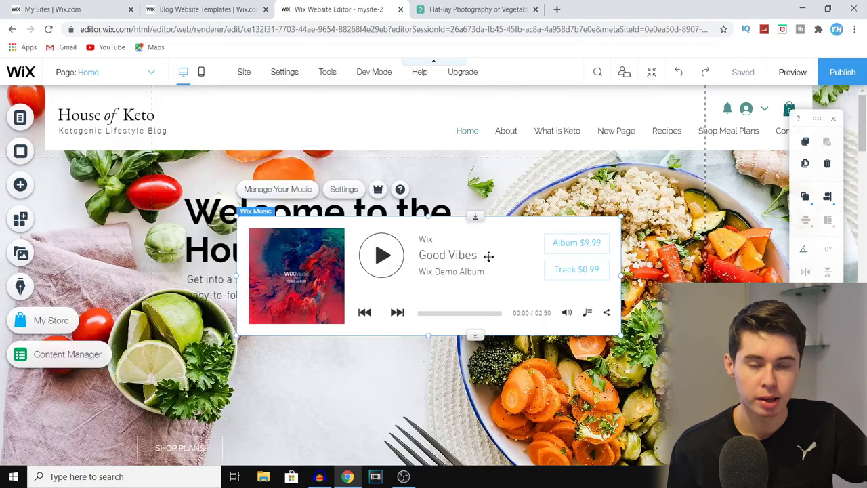
pyautogui.moveTo(622, 216); pyautogui.dragTo(620, 168)
pyautogui.moveTo(526, 195); pyautogui.dragTo(508, 325)
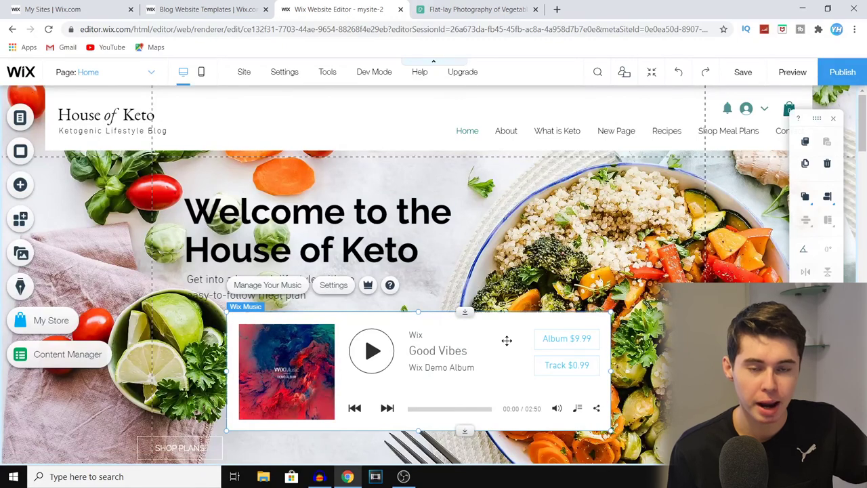
# Step: Try a HUGE TITLE text element below the welcome heading and delete it
pyautogui.click(20, 184)
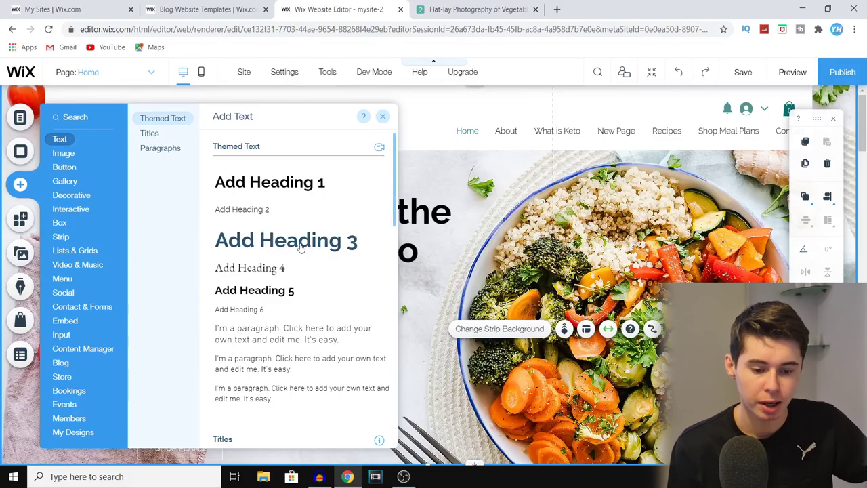
pyautogui.scroll(-5, 304, 271)
pyautogui.press('Escape')
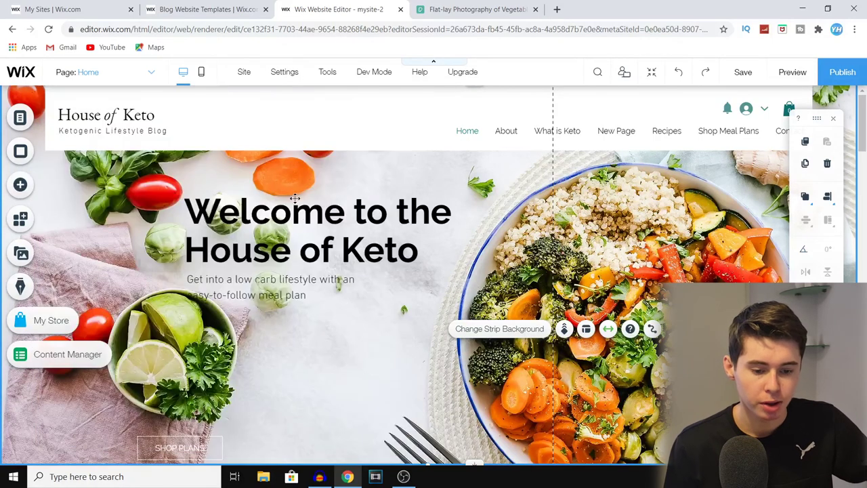
pyautogui.moveTo(295, 198); pyautogui.dragTo(437, 290)
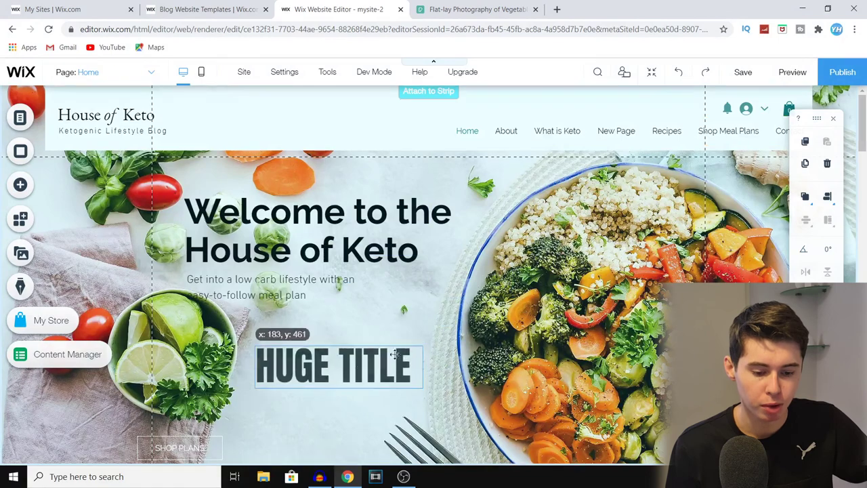
pyautogui.moveTo(424, 365); pyautogui.dragTo(432, 347)
pyautogui.press('Delete')
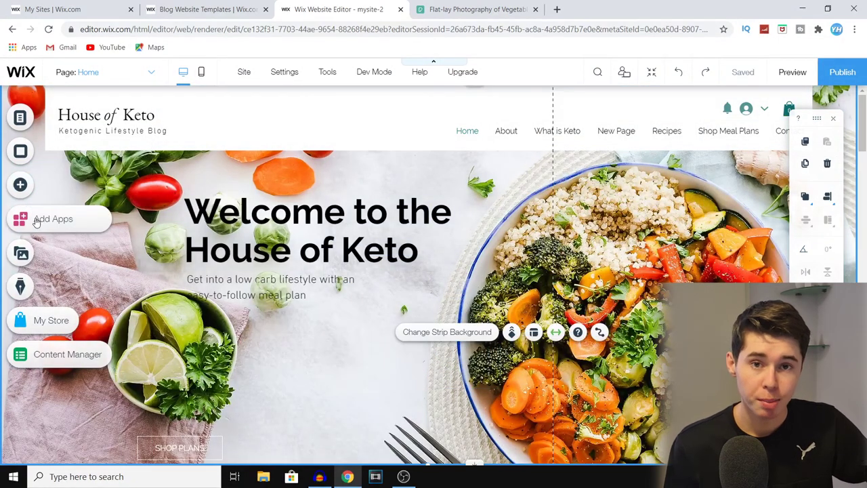
# Step: Browse the Wix App Market's recommended apps and business solutions, and look up apps for the "events" topic
pyautogui.click(32, 220)
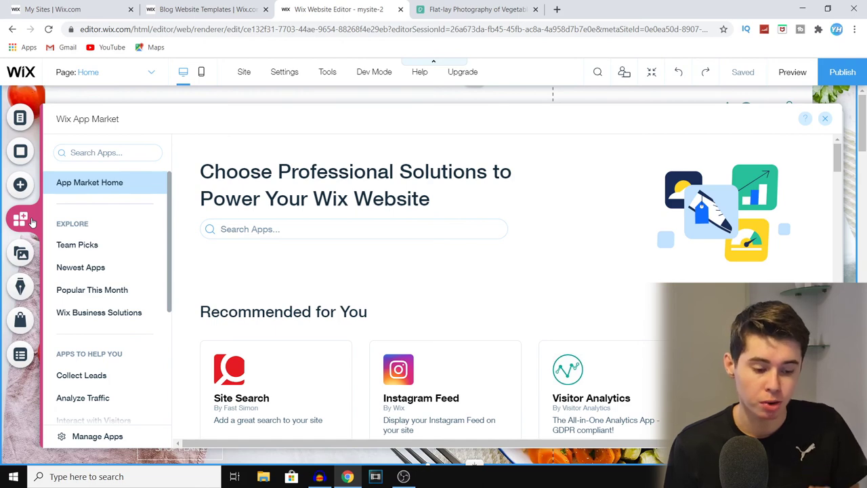
pyautogui.scroll(-3, 352, 244)
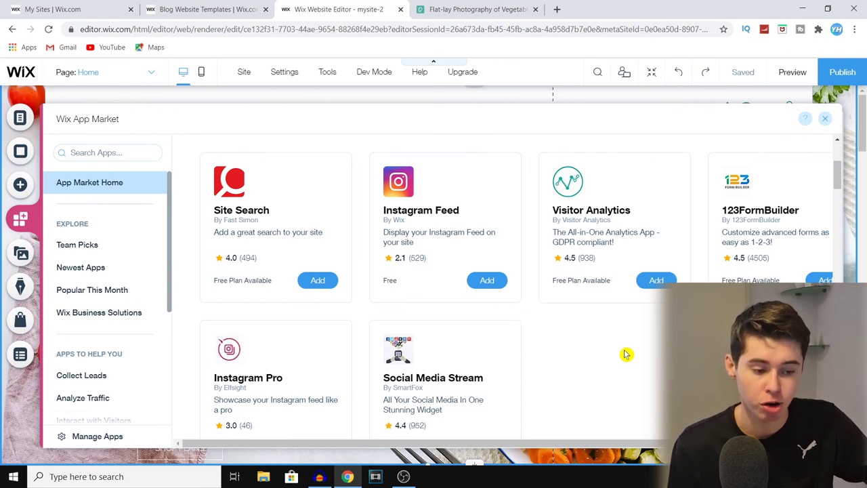
pyautogui.scroll(-8, 624, 354)
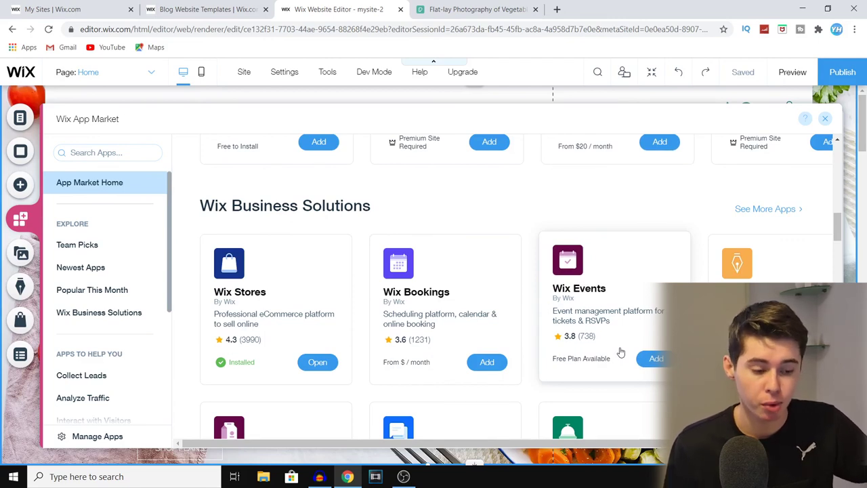
pyautogui.scroll(-4, 502, 208)
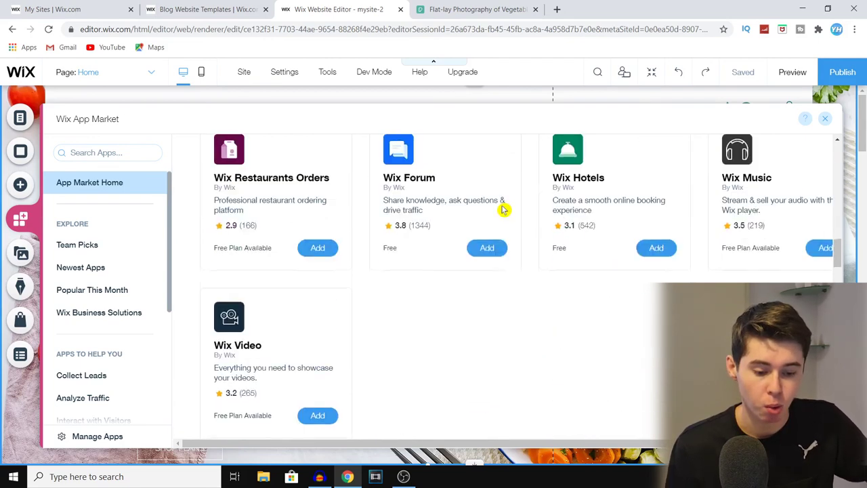
pyautogui.click(133, 151)
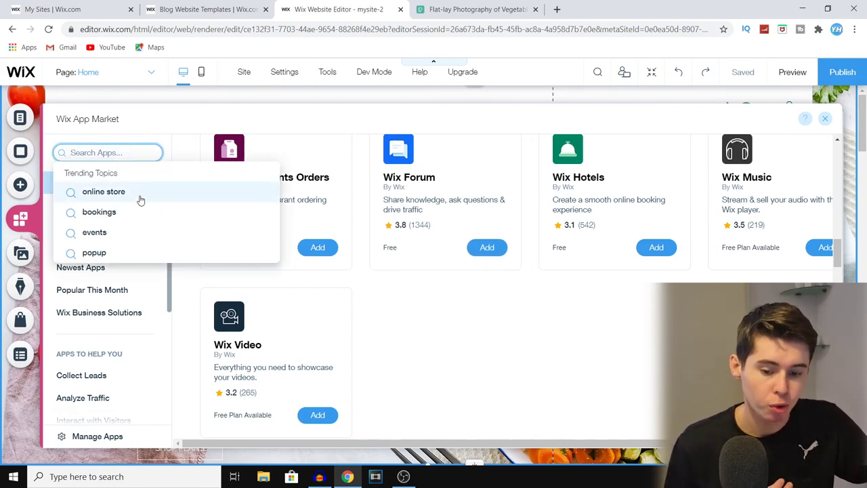
pyautogui.click(136, 231)
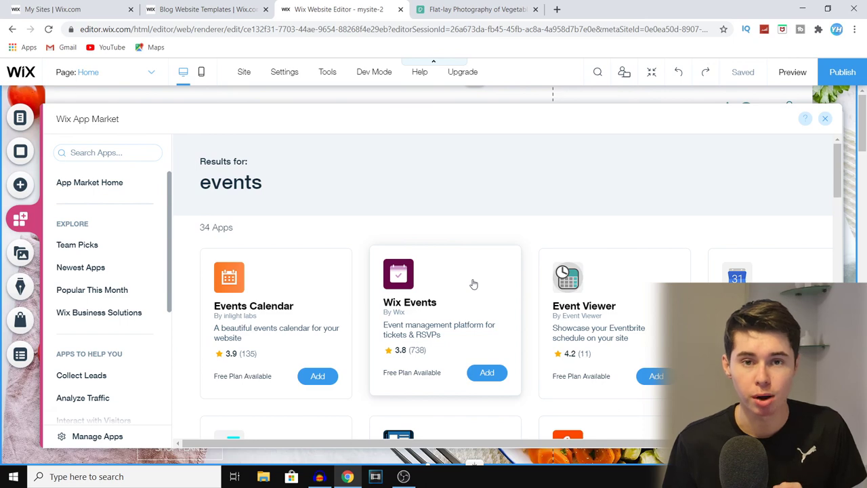
pyautogui.click(21, 289)
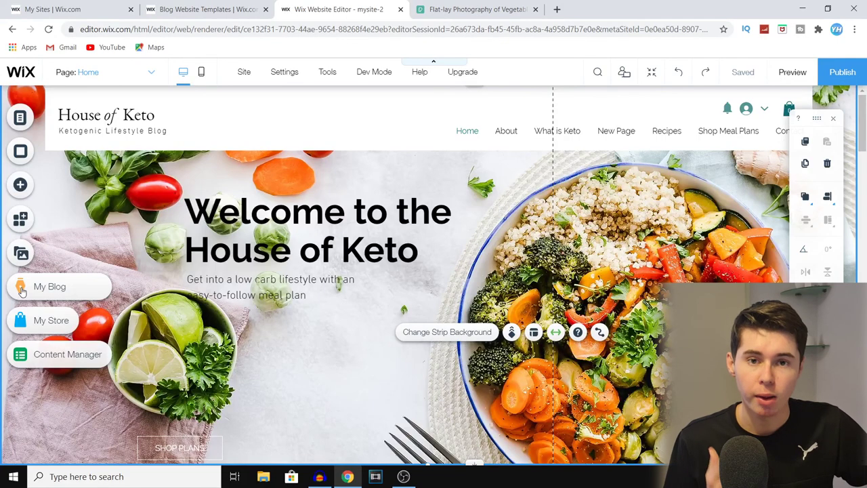
# Step: Create a blog post titled "THIS IS MY FIRST BLOG POST" with the body text "Keto diet blablbanjajajuauqahaahaakka"
pyautogui.click(22, 290)
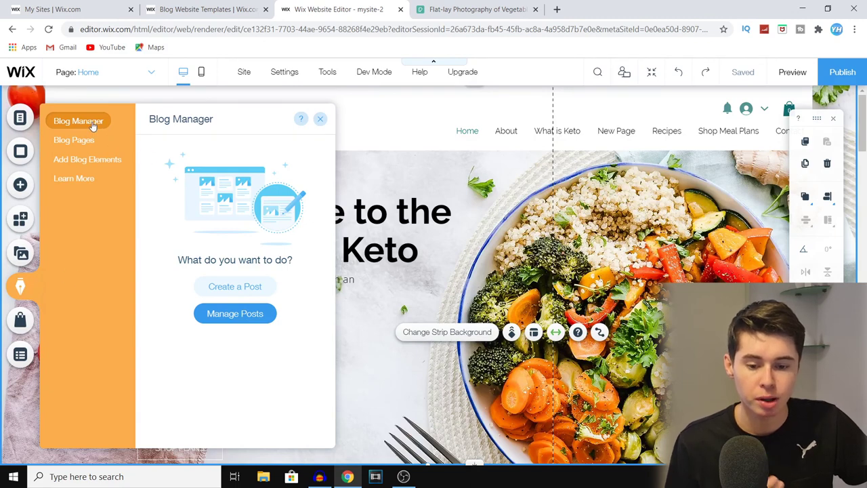
pyautogui.click(242, 288)
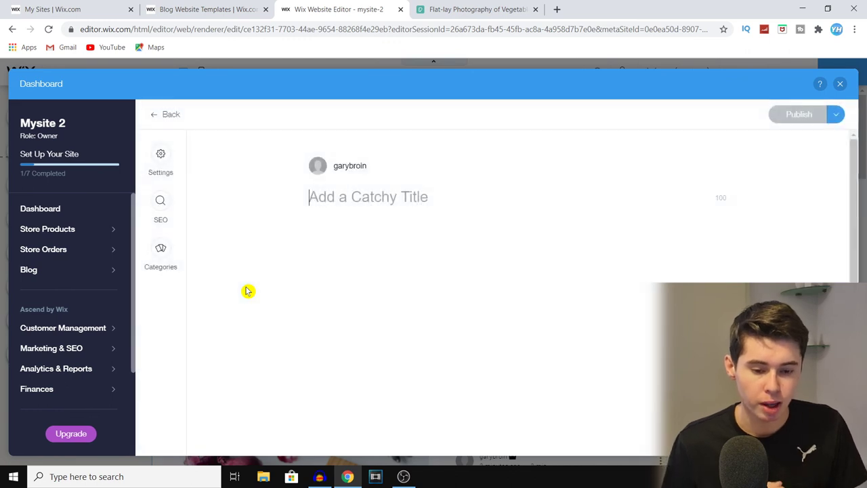
pyautogui.click(349, 197)
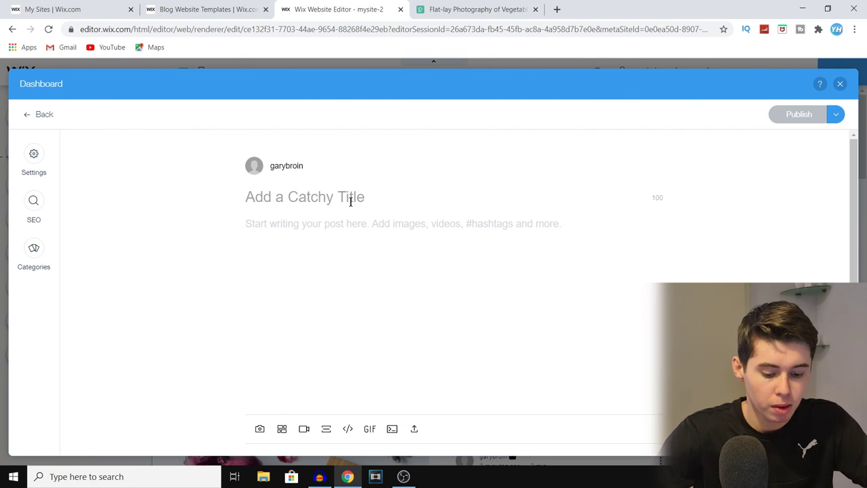
pyautogui.write('THIS IS MY FIRST BLOG POST')
pyautogui.click(342, 231)
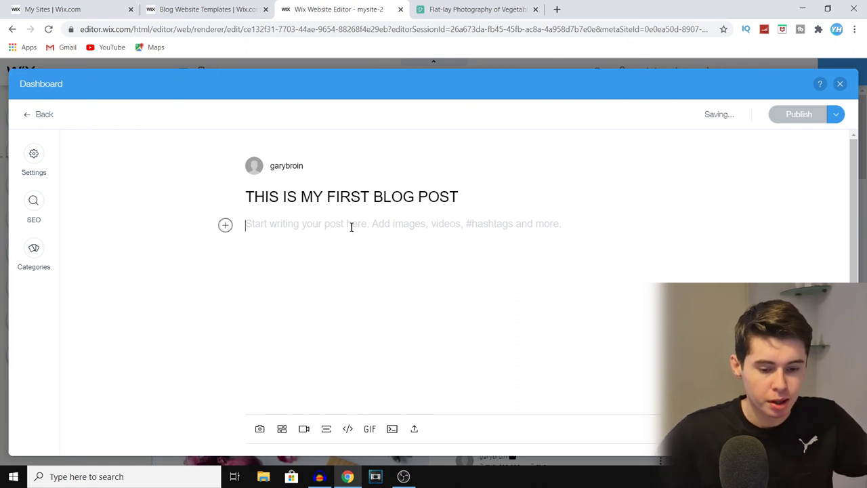
pyautogui.write('Keto diet blablbanjajajuu')
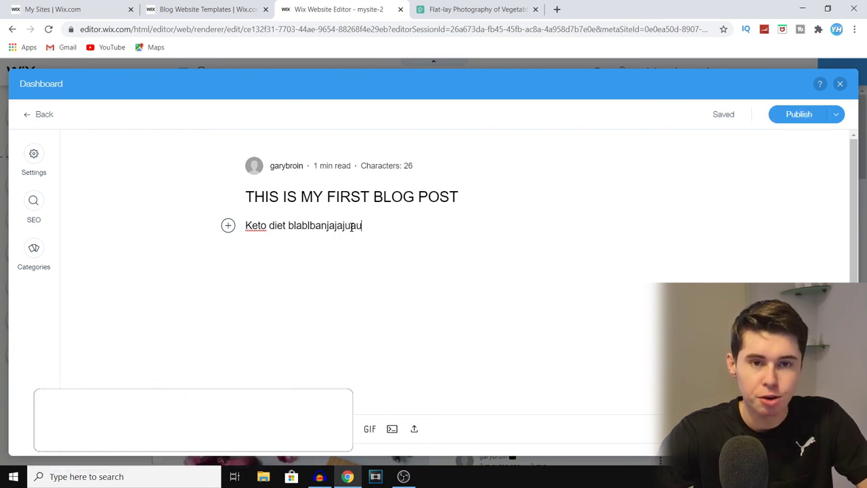
pyautogui.write('qahaahaakka')
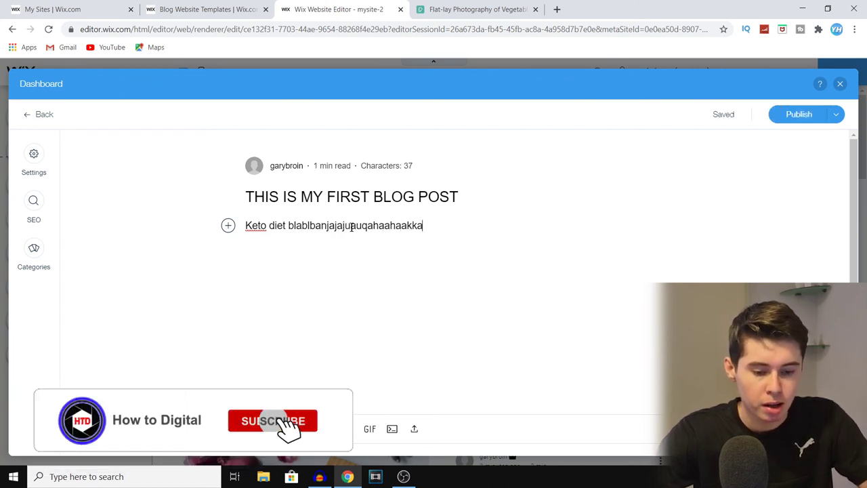
# Step: Extend the post's body with "kakakakaakkakakaa ahbhz"" and add a second line reading "N Jjbsbshsbhsbhs loppajahah."
pyautogui.write('kakakakaakkakakaa ahbhz"')
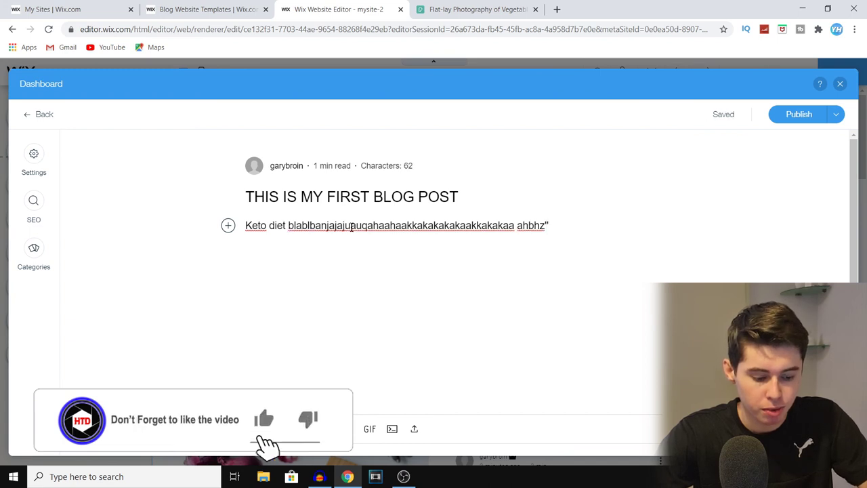
pyautogui.press('Return')
pyautogui.write('N  ')
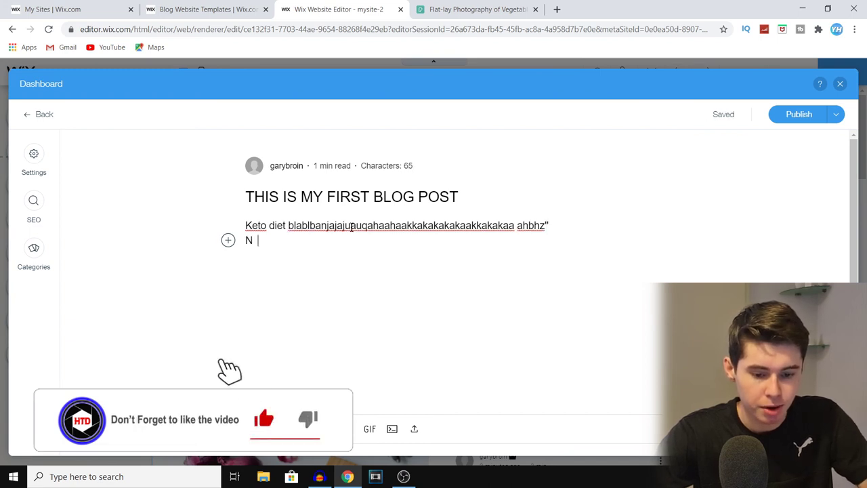
pyautogui.write('Jjbsbshsbhsbhs loppajahah')
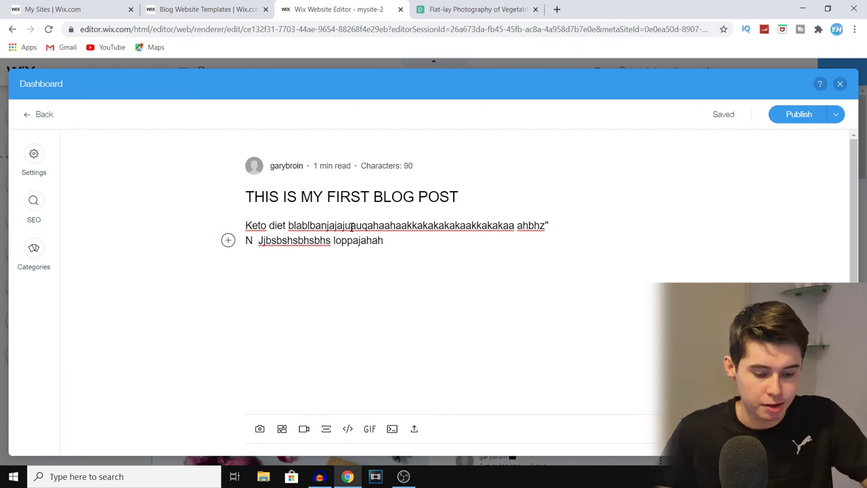
pyautogui.write('.')
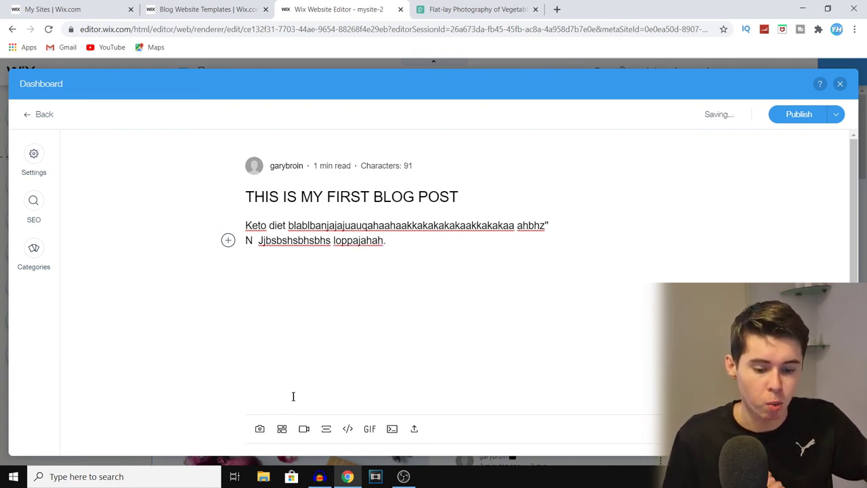
# Step: Insert the Diet Salad image below the body text by searching Media from Wix for "diet", and shrink it to about two thirds of its width
pyautogui.click(261, 430)
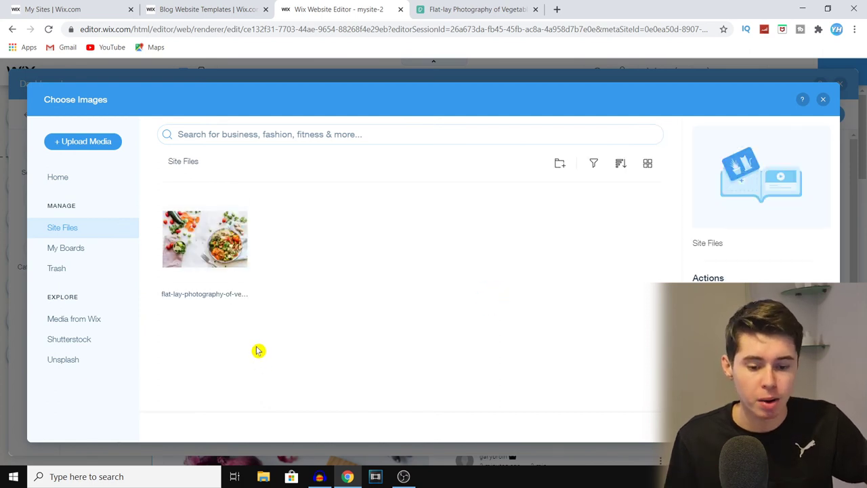
pyautogui.moveTo(247, 263)
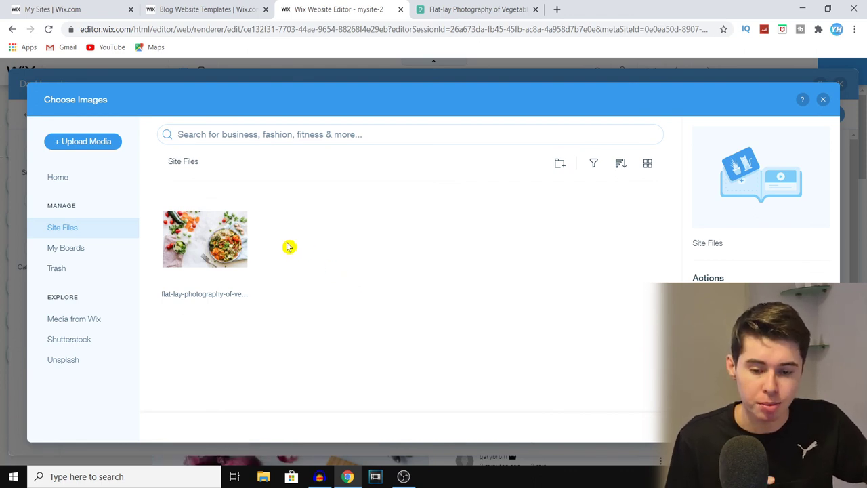
pyautogui.click(92, 322)
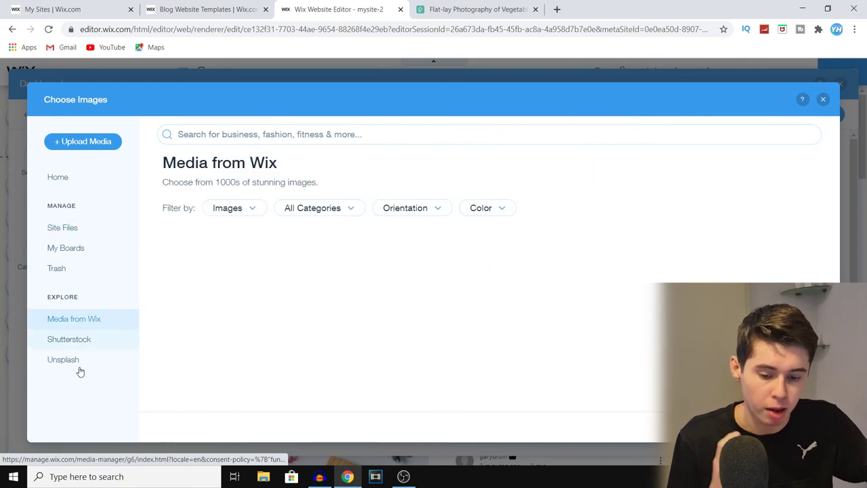
pyautogui.scroll(-5, 407, 305)
pyautogui.scroll(5, 339, 271)
pyautogui.click(290, 133)
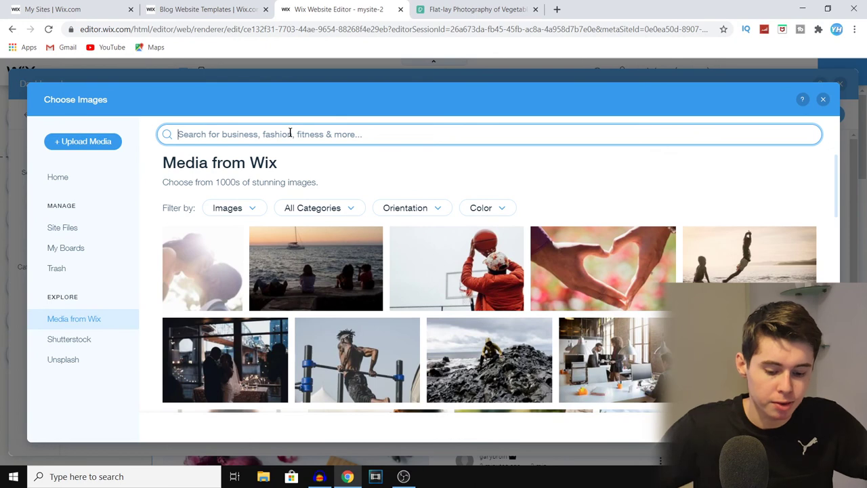
pyautogui.write('diet')
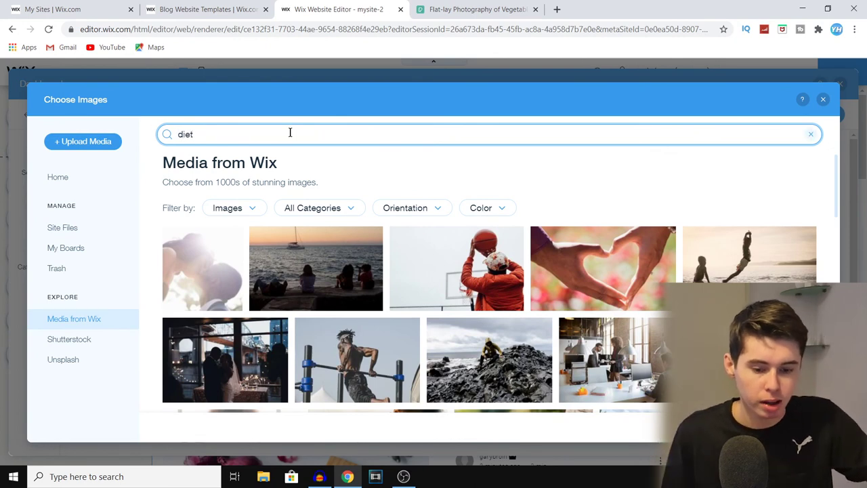
pyautogui.press('Return')
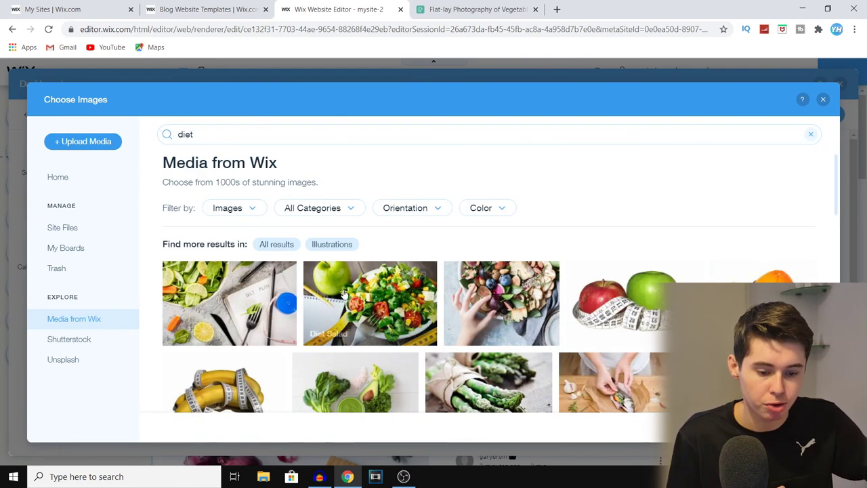
pyautogui.click(371, 305)
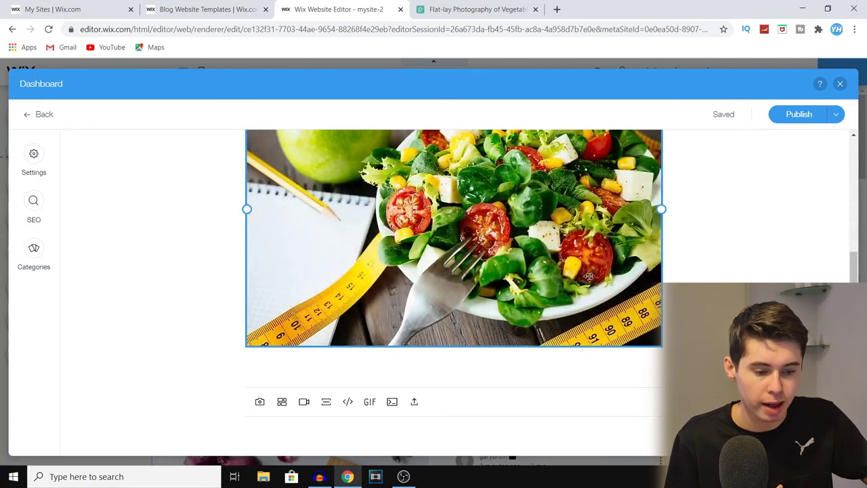
pyautogui.moveTo(662, 211); pyautogui.dragTo(529, 212)
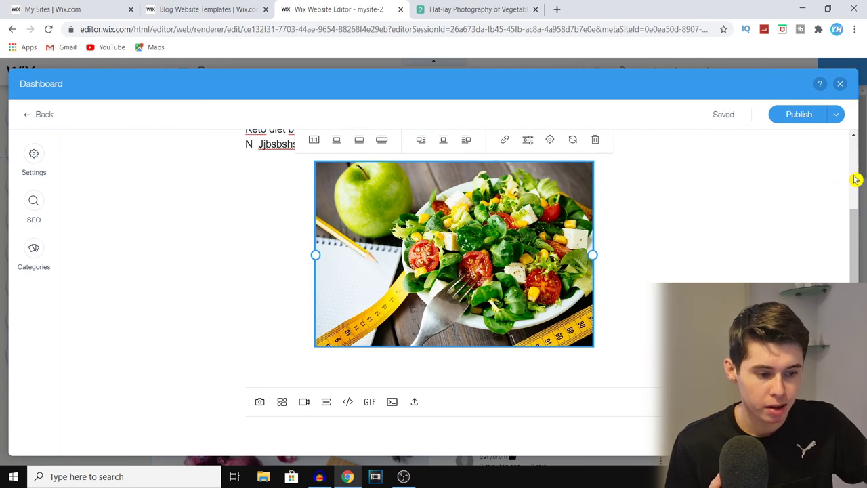
# Step: Review the post's general and SEO settings, and assign the post to the "What is Keto?" category
pyautogui.scroll(2, 319, 227)
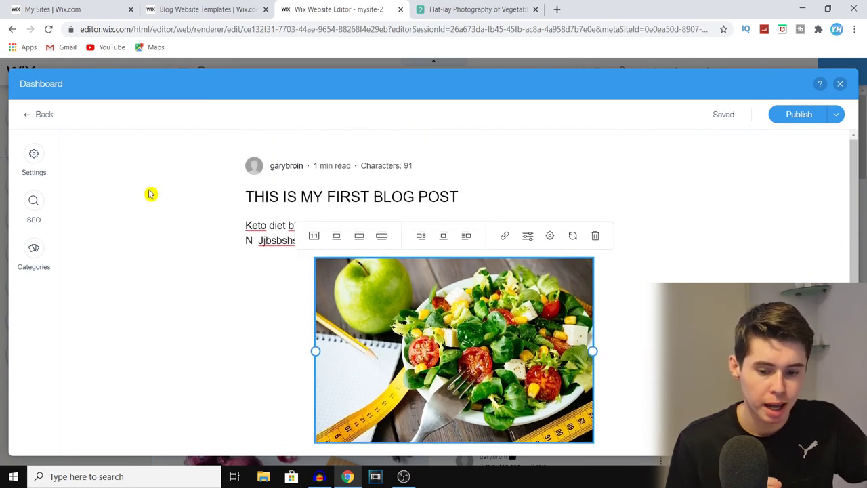
pyautogui.click(37, 162)
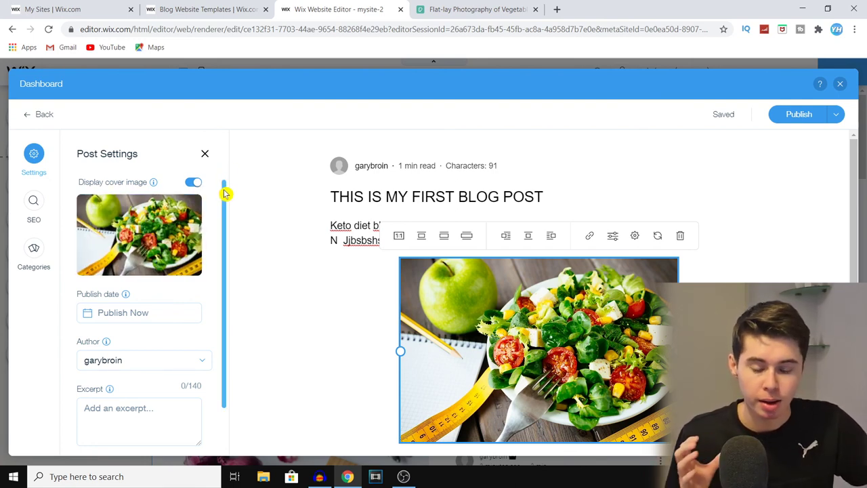
pyautogui.moveTo(226, 194); pyautogui.dragTo(224, 237)
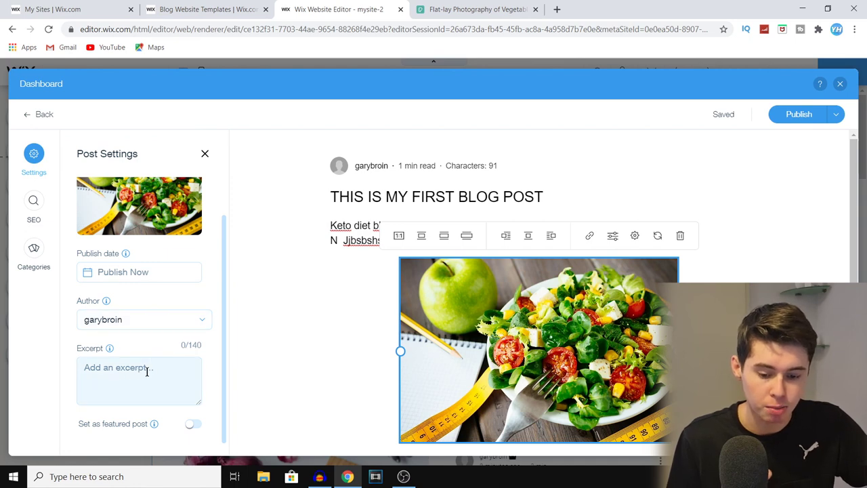
pyautogui.click(33, 201)
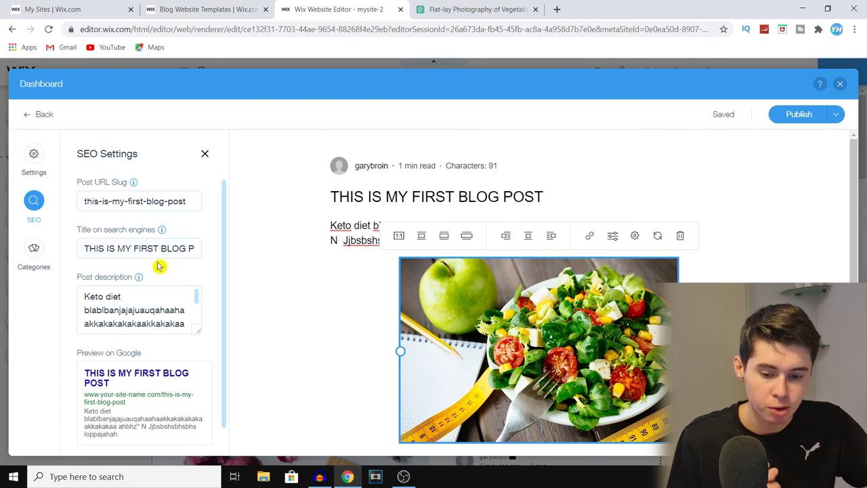
pyautogui.click(187, 248)
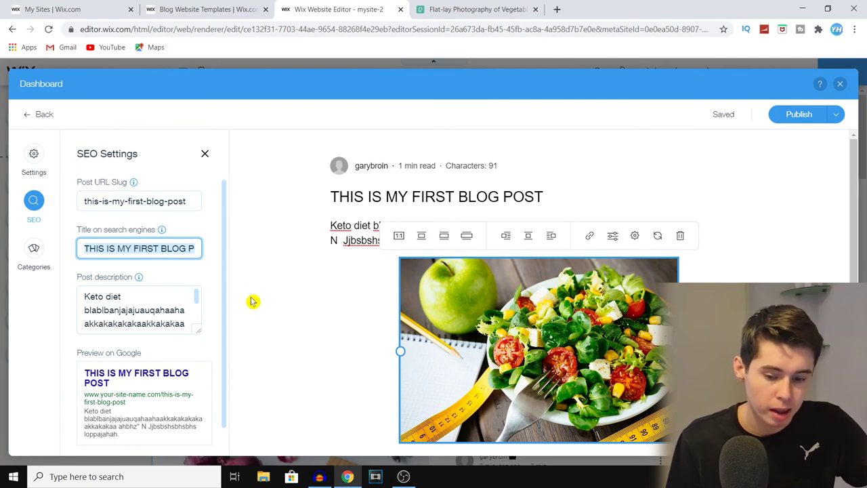
pyautogui.click(35, 249)
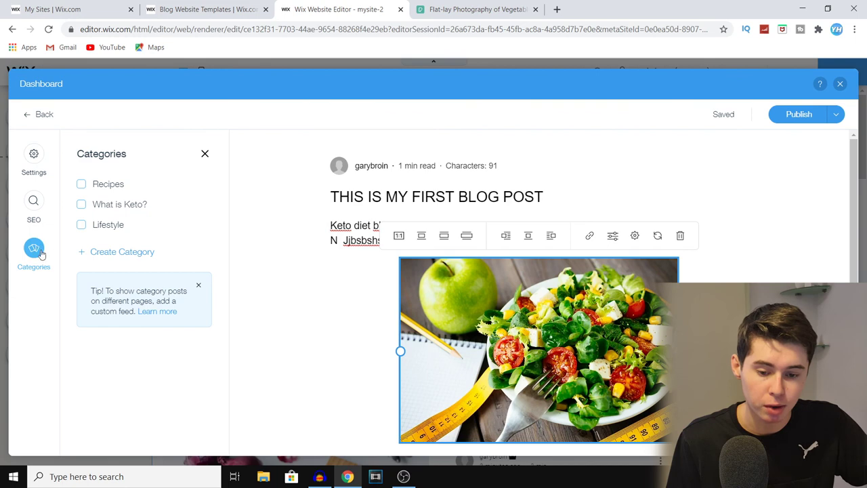
pyautogui.click(82, 205)
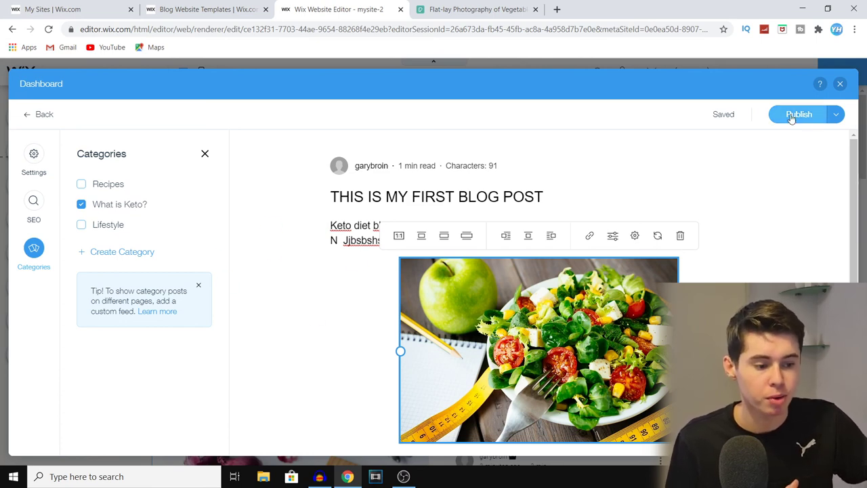
# Step: Check the alternative publishing options, publish the blog post and dismiss the setup progress pop-up
pyautogui.click(836, 115)
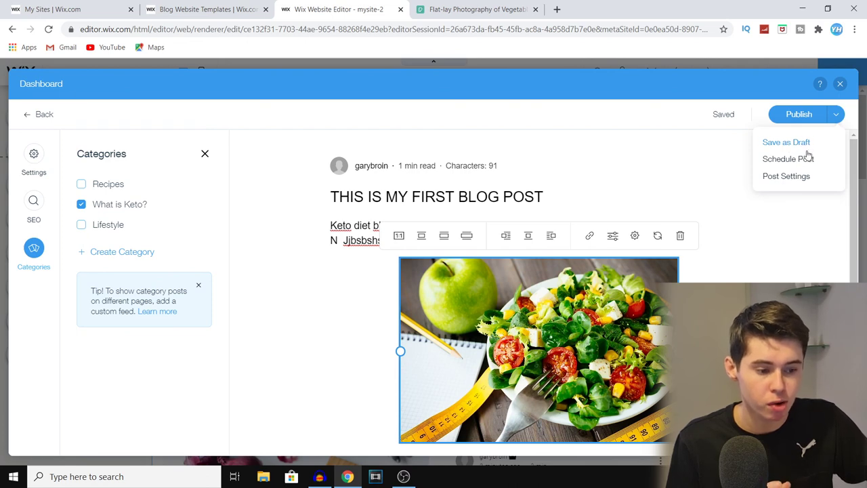
pyautogui.click(801, 116)
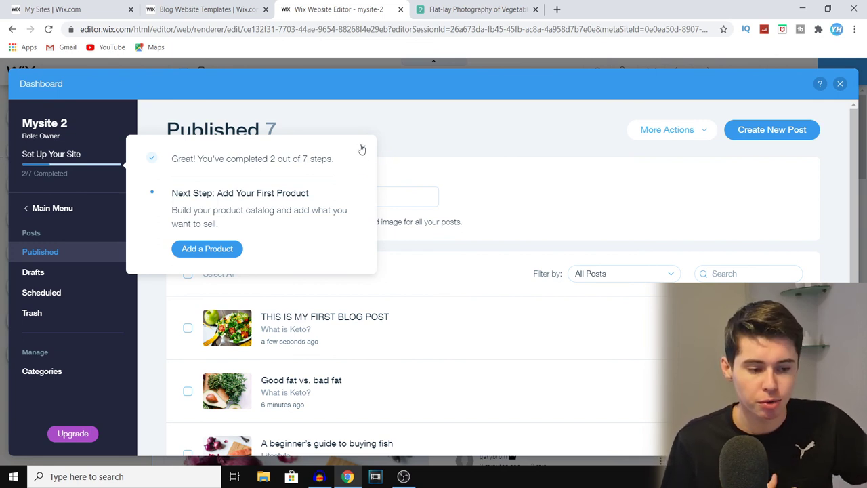
pyautogui.click(362, 148)
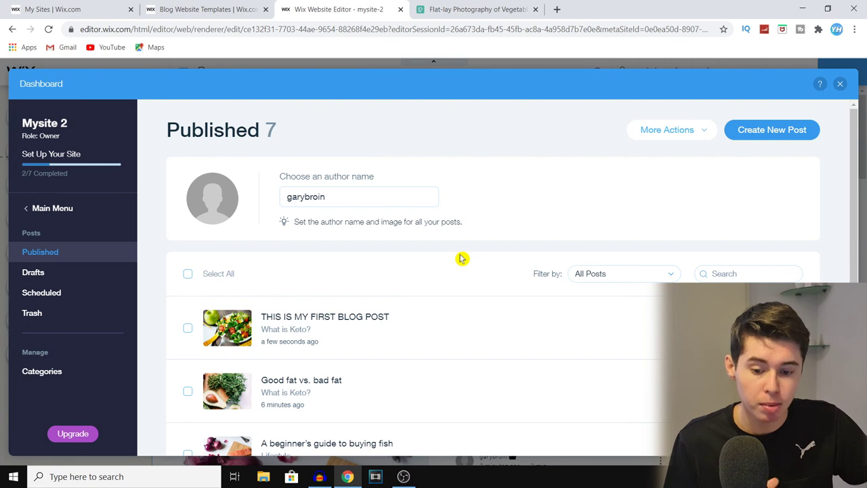
# Step: Close the blog dashboard and publish the whole site, finishing the congratulations dialog
pyautogui.click(842, 82)
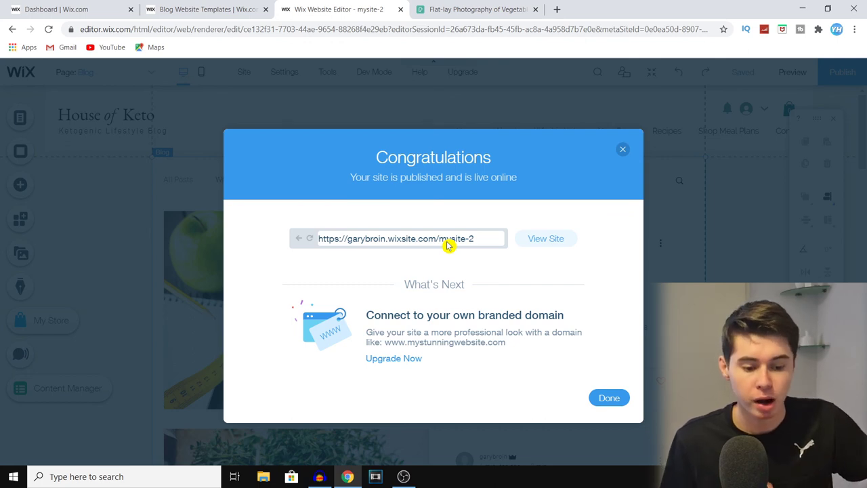
pyautogui.click(607, 399)
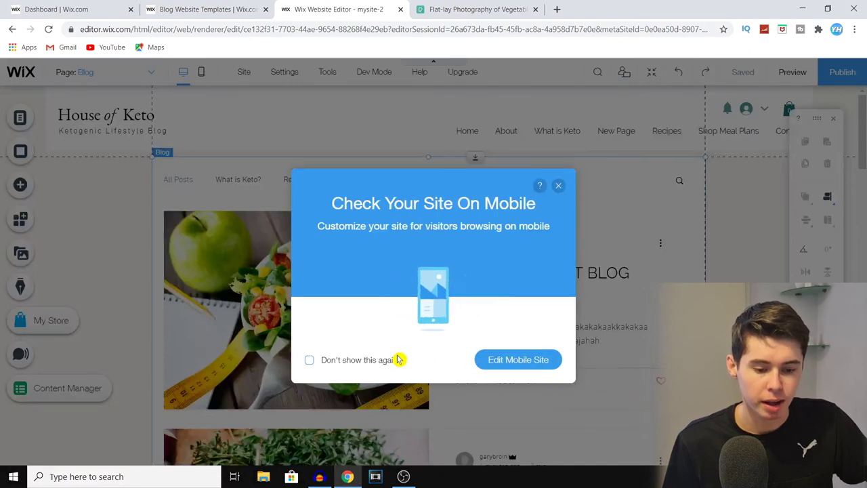
# Step: Open the mobile version of the site for editing with the mobile reminder set not to show again, and publish the site
pyautogui.click(383, 362)
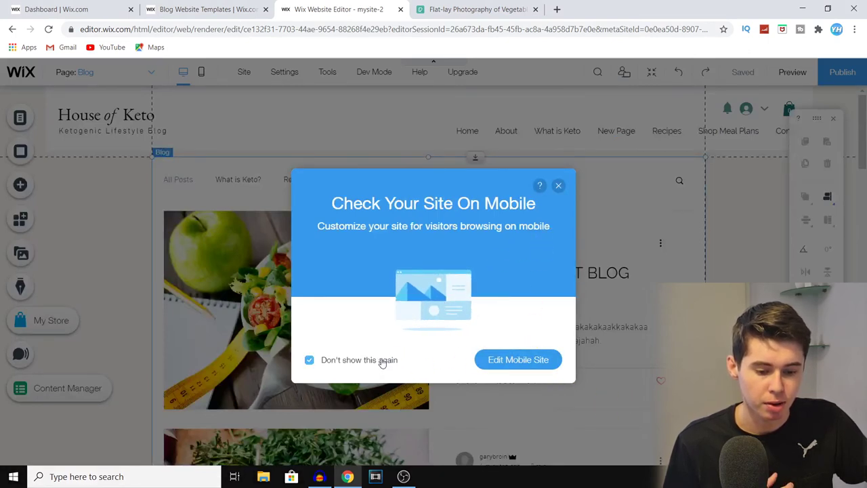
pyautogui.click(520, 362)
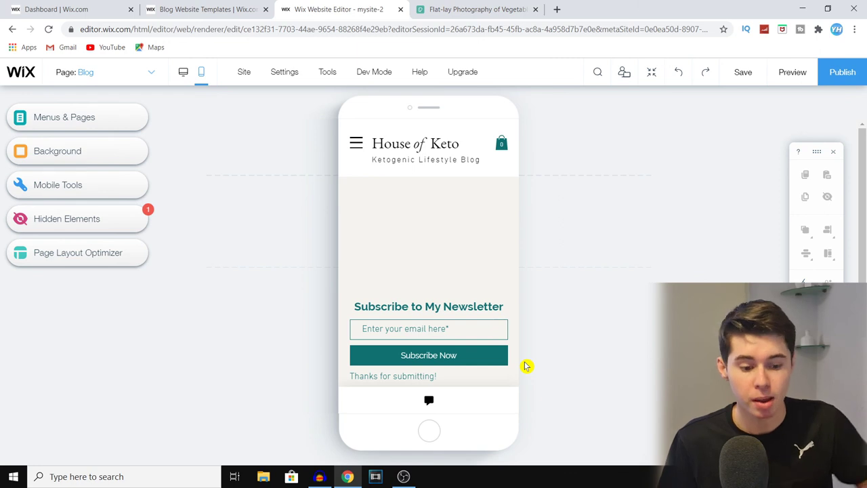
pyautogui.click(839, 75)
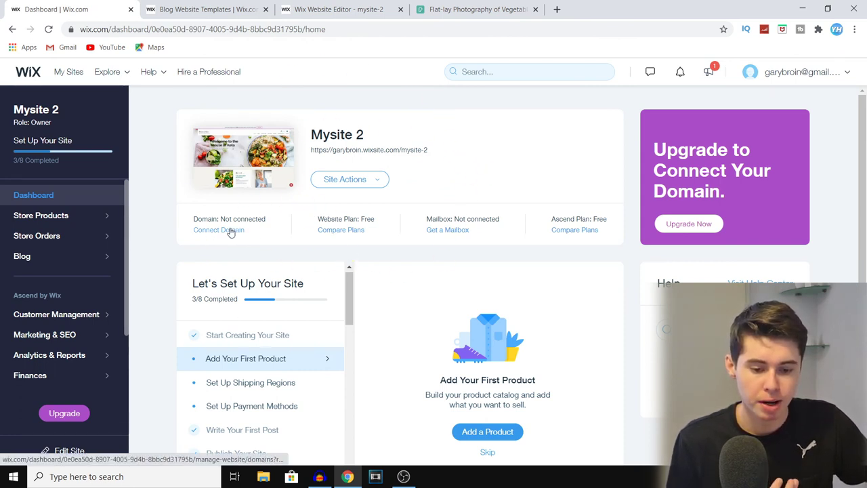
# Step: Compare the prices and features of the premium Website plans available for upgrading the site
pyautogui.click(349, 230)
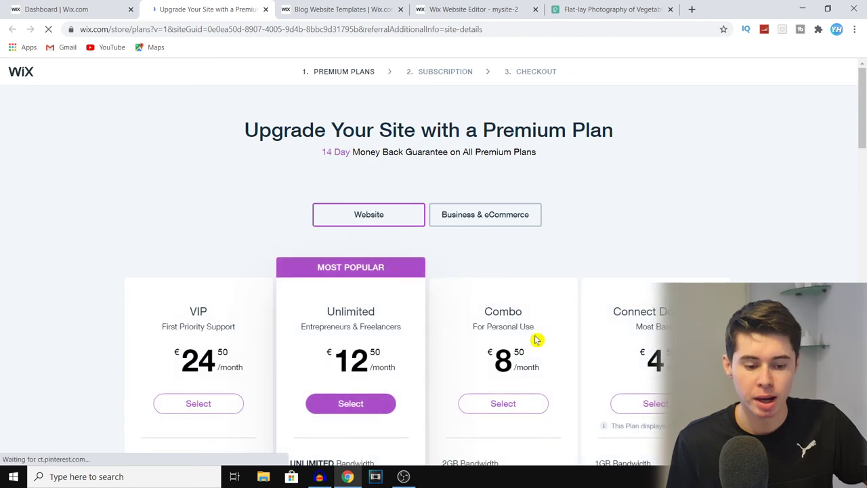
pyautogui.scroll(-1, 534, 340)
pyautogui.scroll(-2, 502, 285)
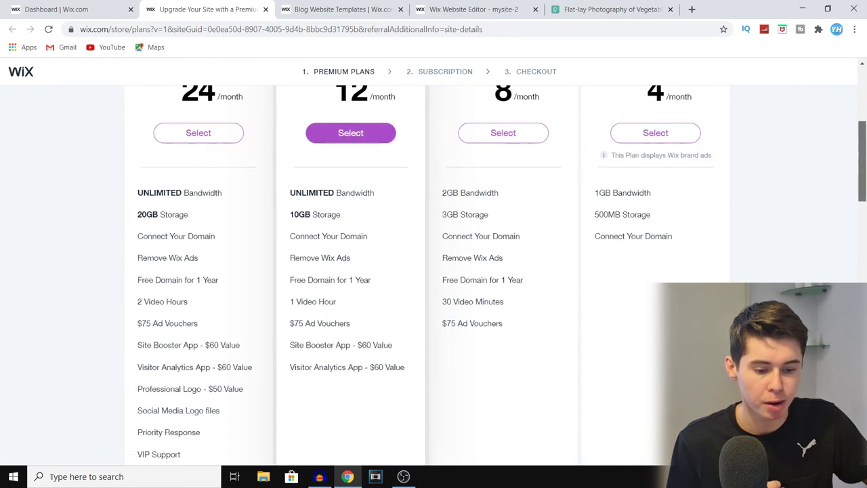
pyautogui.moveTo(494, 278)
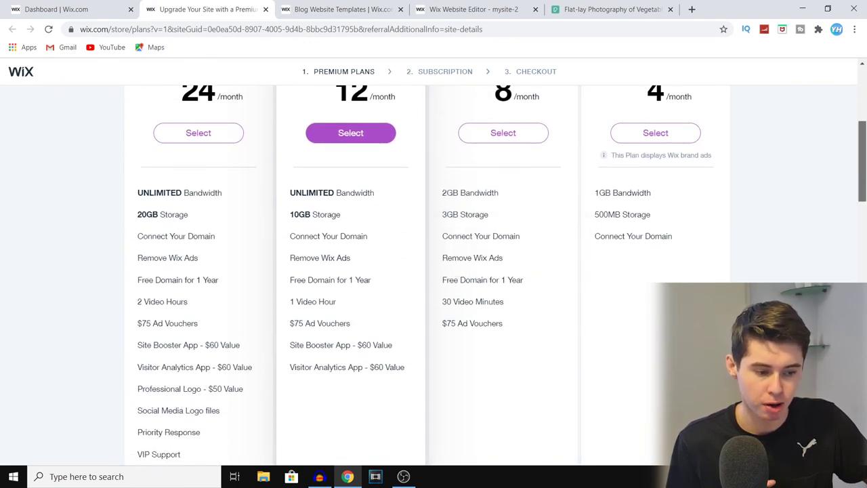
pyautogui.scroll(2, 860, 163)
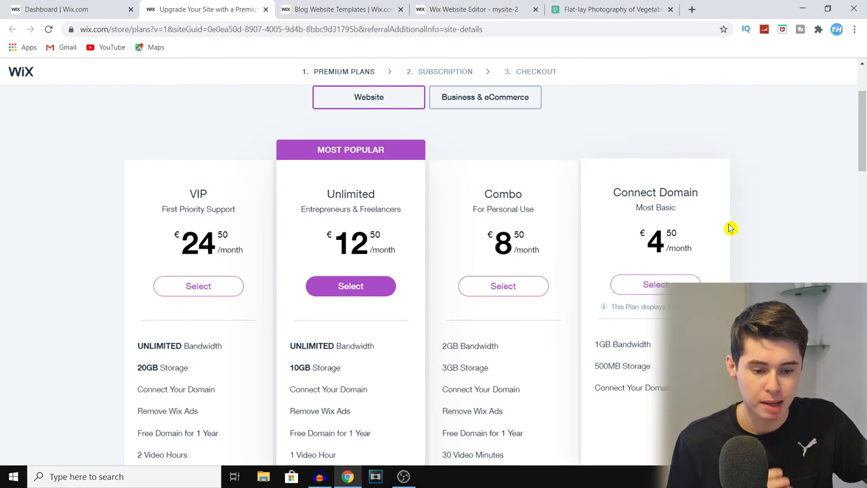
pyautogui.scroll(2, 434, 271)
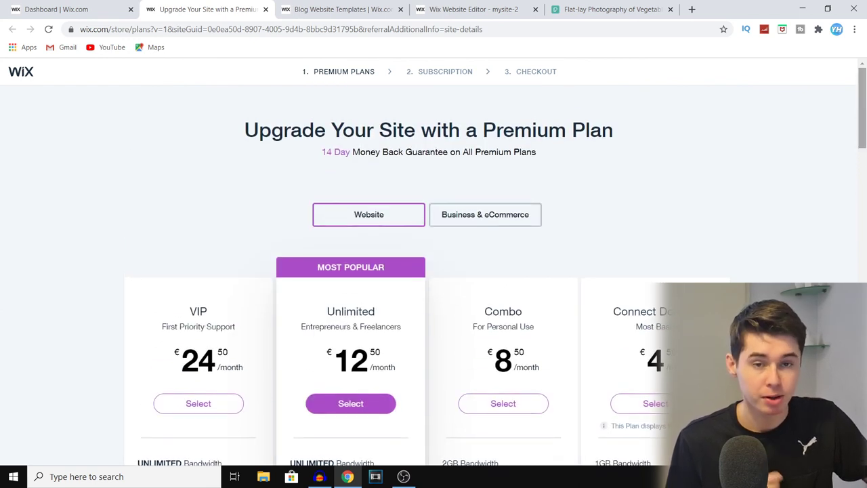